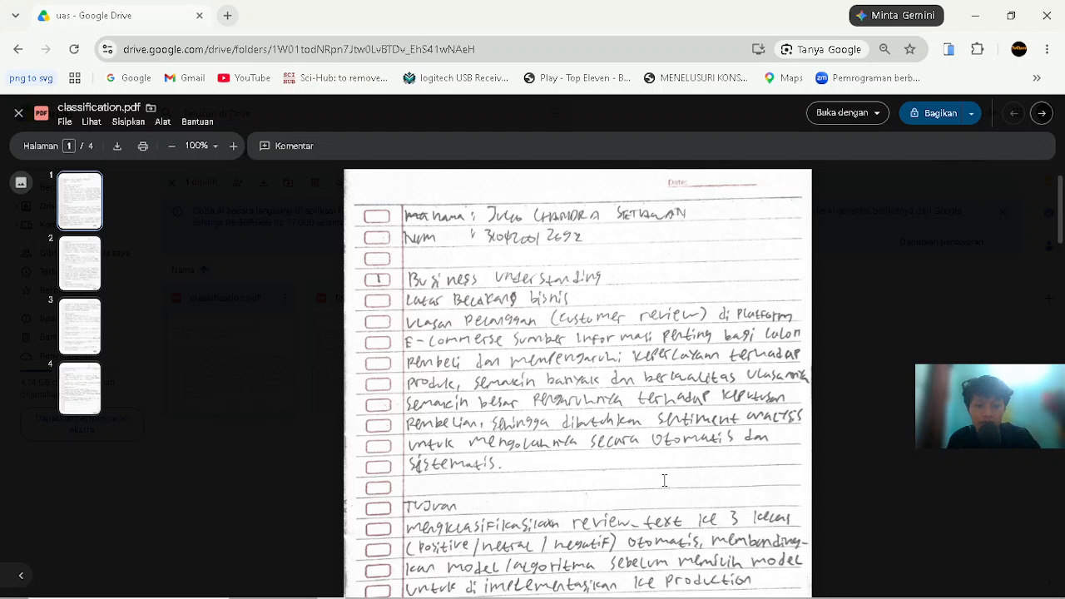
Read the Business Understanding, Data Understanding and Data Preparation notes on pages 1 and 2 of classification.pdf.
{"action": "scroll", "coordinate": [664, 480], "scroll_direction": "down", "scroll_amount": 1}
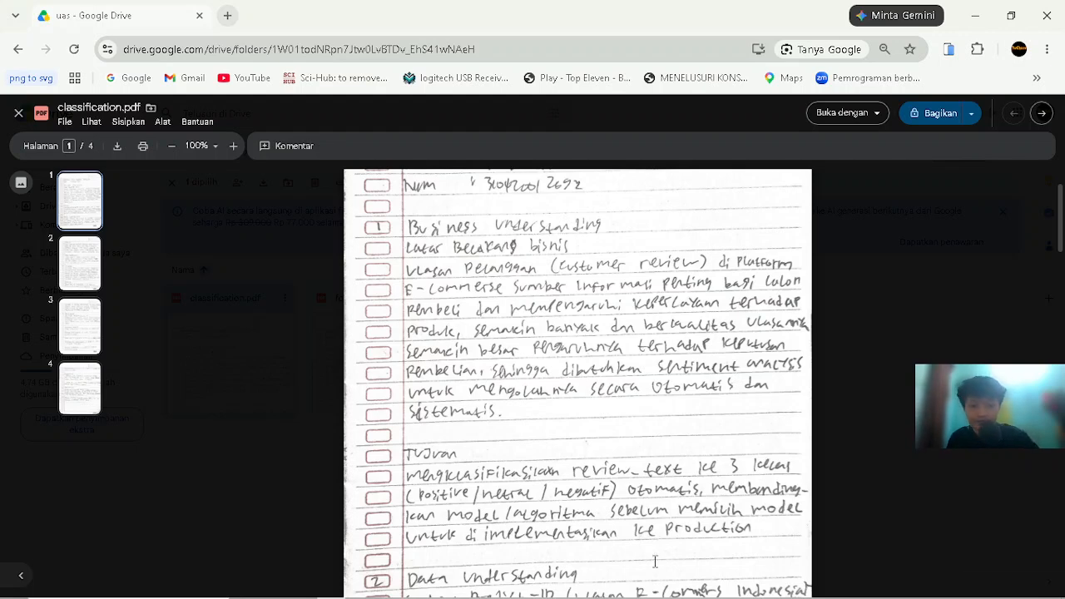
{"action": "scroll", "coordinate": [599, 421], "scroll_direction": "down", "scroll_amount": 1}
{"action": "scroll", "coordinate": [599, 422], "scroll_direction": "down", "scroll_amount": 2}
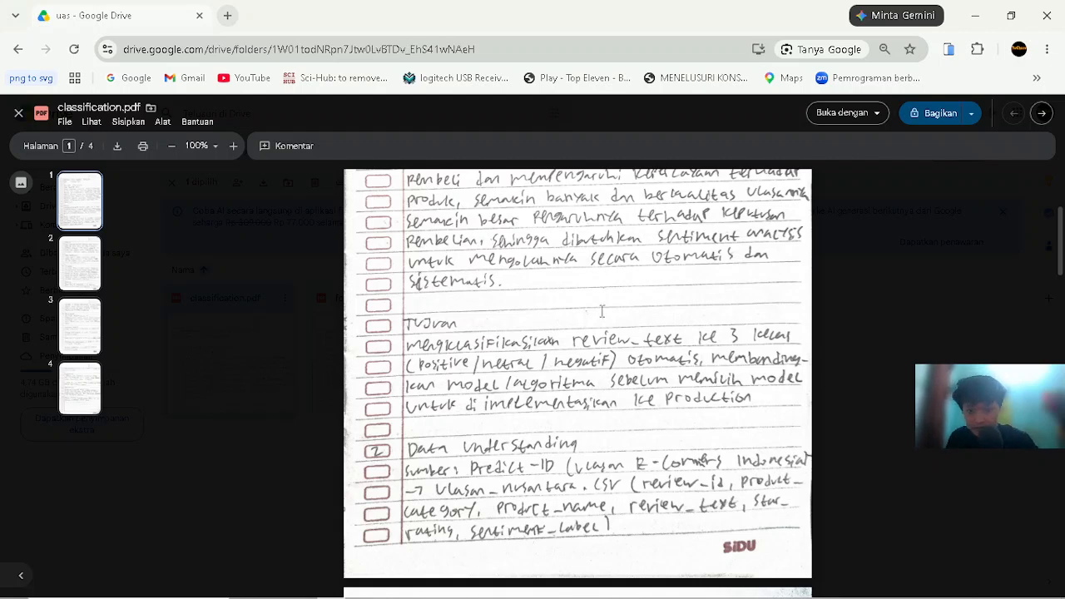
{"action": "scroll", "coordinate": [604, 371], "scroll_direction": "down", "scroll_amount": 1}
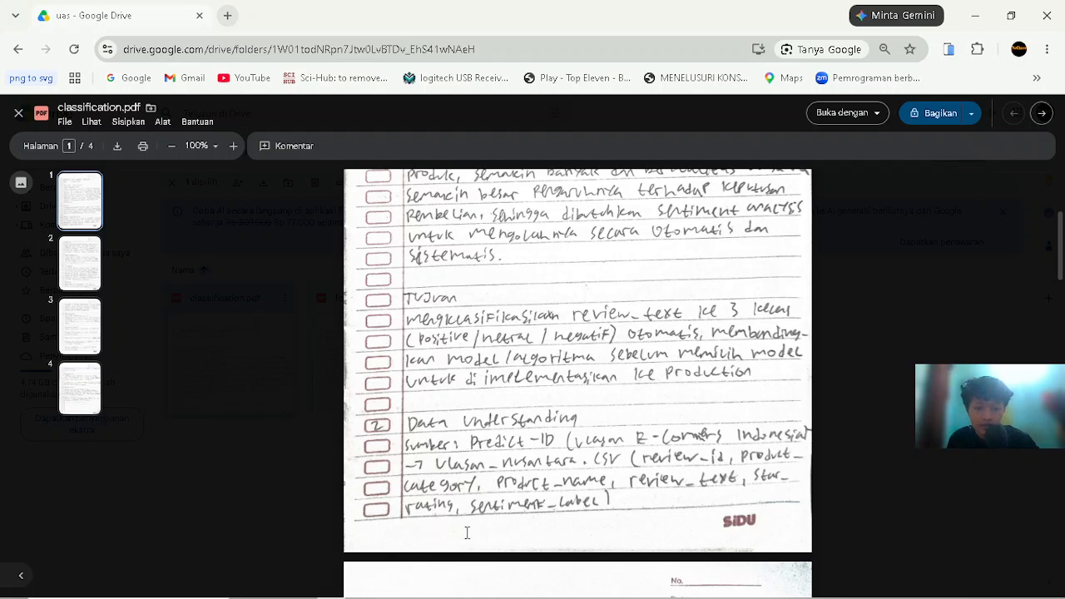
{"action": "scroll", "coordinate": [539, 522], "scroll_direction": "down", "scroll_amount": 4}
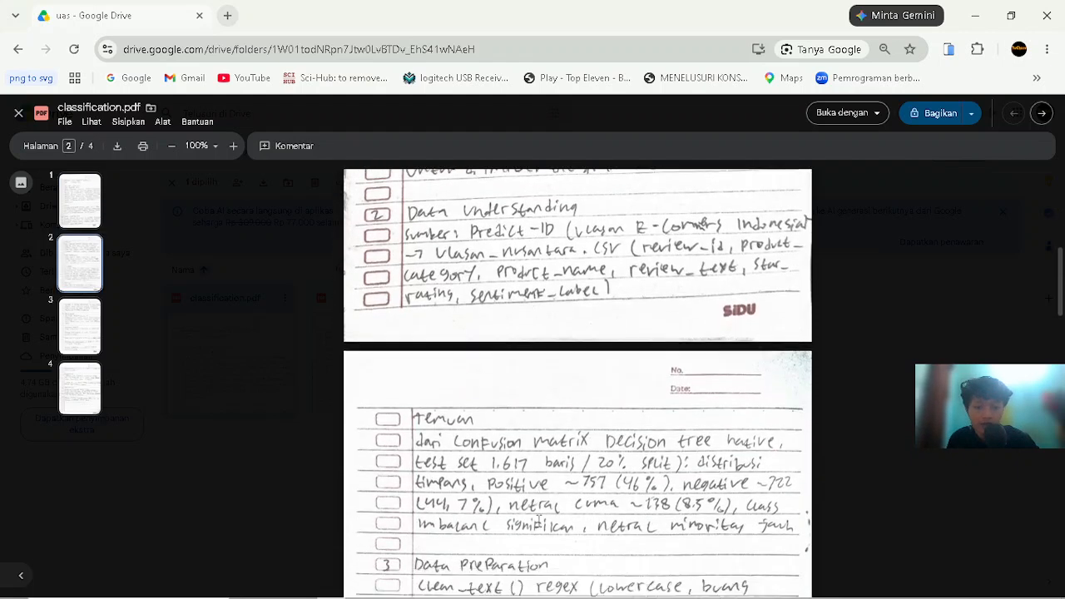
{"action": "scroll", "coordinate": [538, 512], "scroll_direction": "down", "scroll_amount": 1}
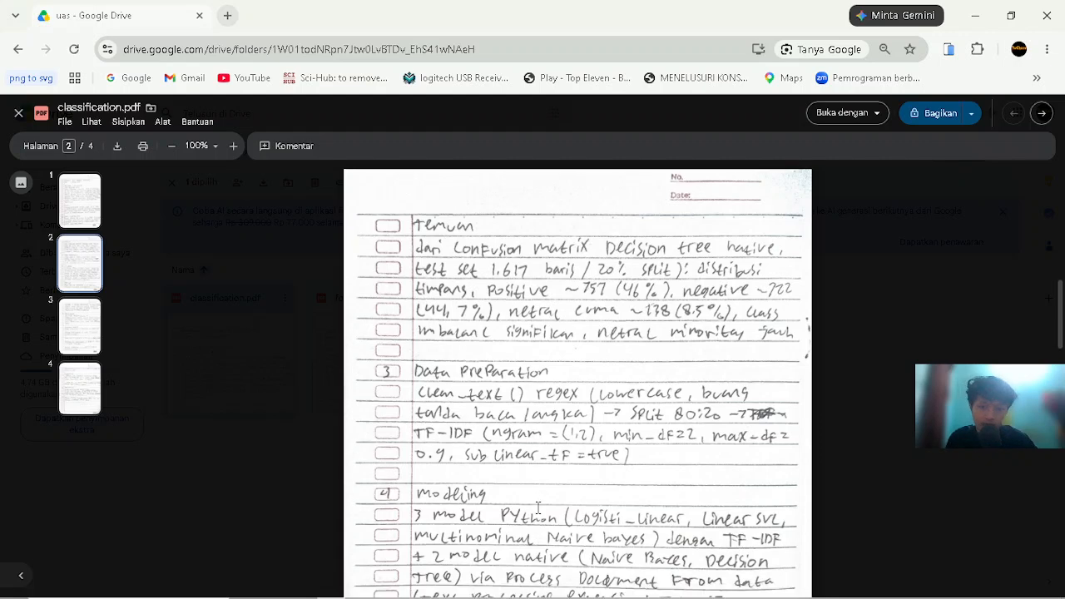
{"action": "scroll", "coordinate": [537, 504], "scroll_direction": "up", "scroll_amount": 2}
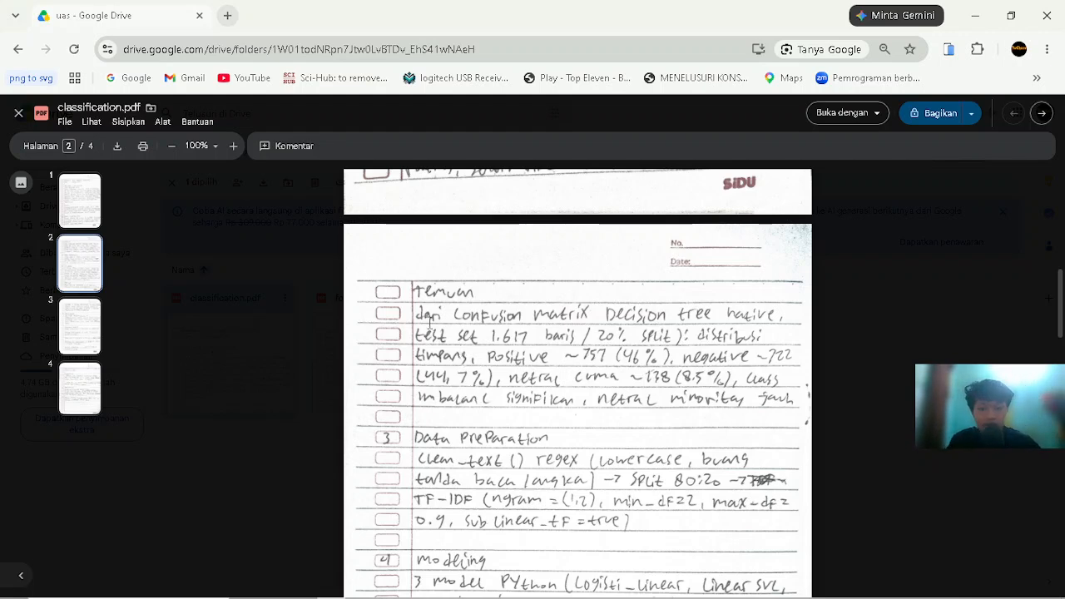
{"action": "scroll", "coordinate": [528, 468], "scroll_direction": "down", "scroll_amount": 1}
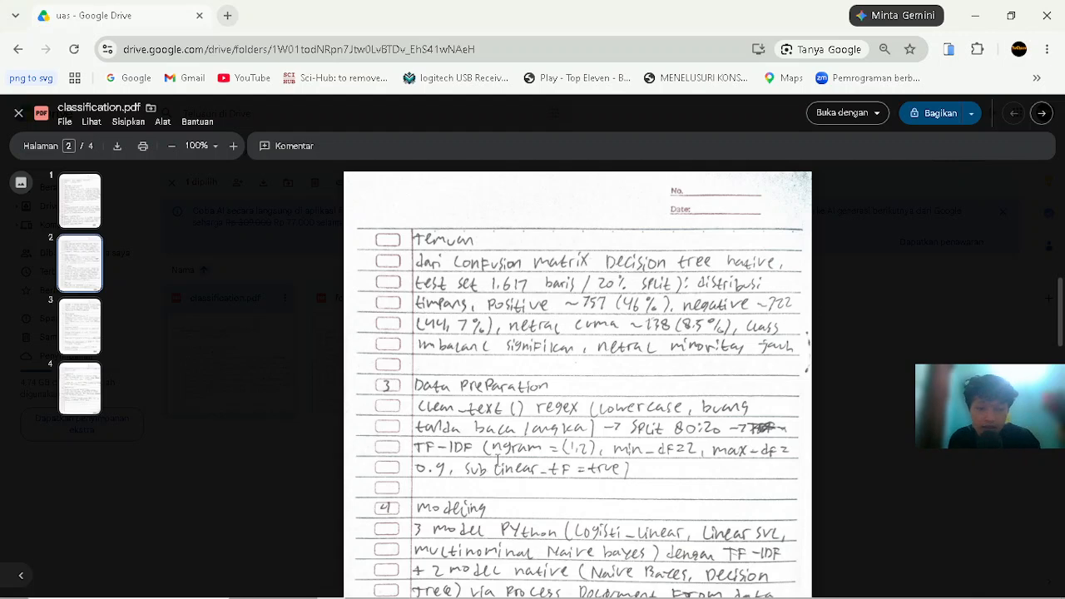
Read the Modeling, Pipeline and Evaluation notes on pages 2 and 3 of classification.pdf.
{"action": "scroll", "coordinate": [495, 452], "scroll_direction": "down", "scroll_amount": 2}
{"action": "scroll", "coordinate": [507, 497], "scroll_direction": "down", "scroll_amount": 1}
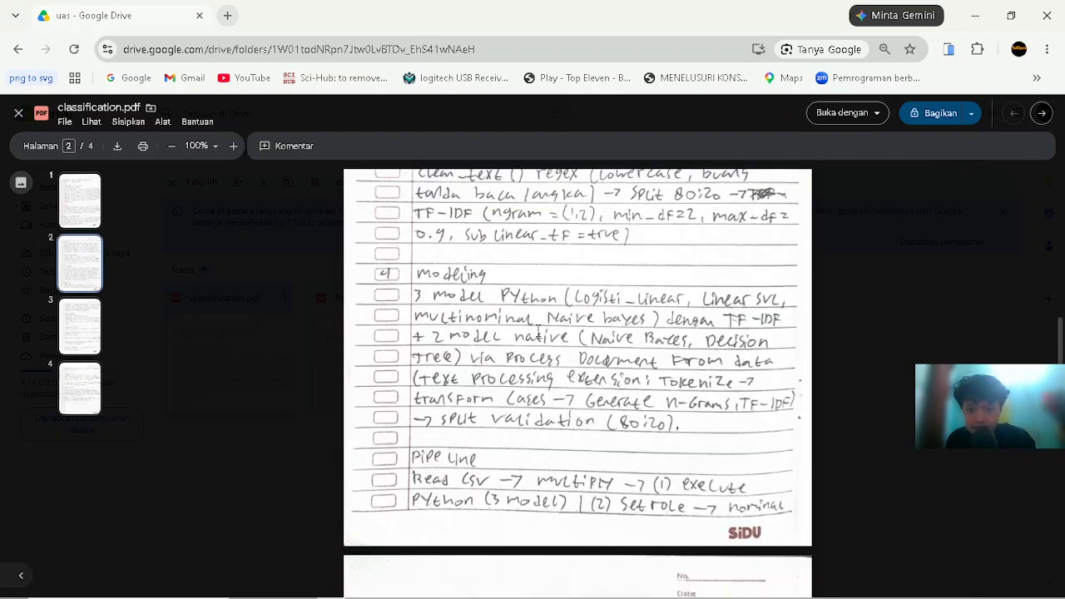
{"action": "scroll", "coordinate": [525, 337], "scroll_direction": "down", "scroll_amount": 1}
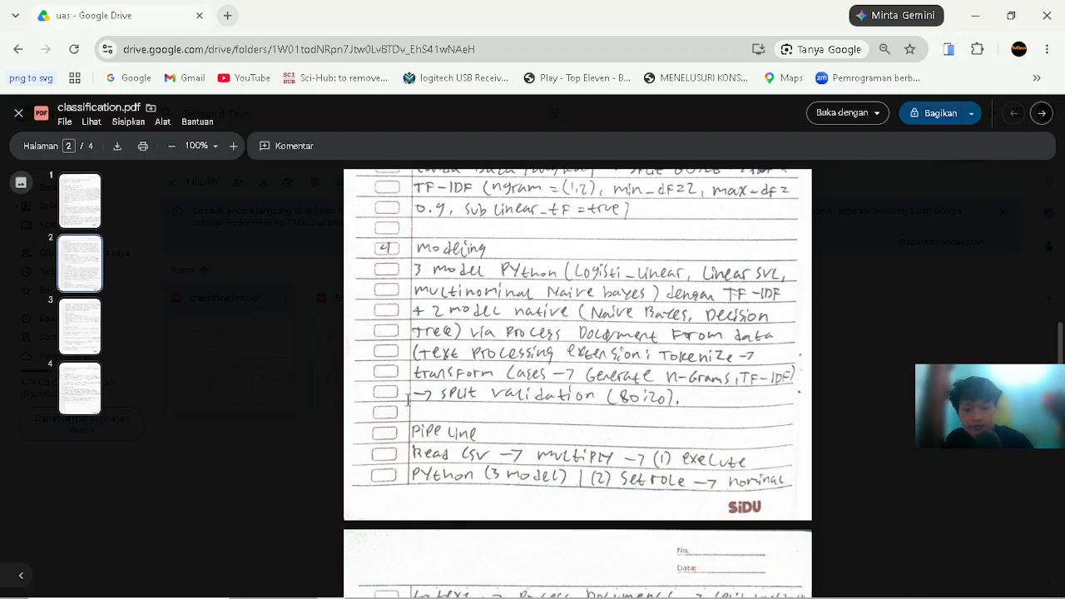
{"action": "scroll", "coordinate": [474, 480], "scroll_direction": "down", "scroll_amount": 1}
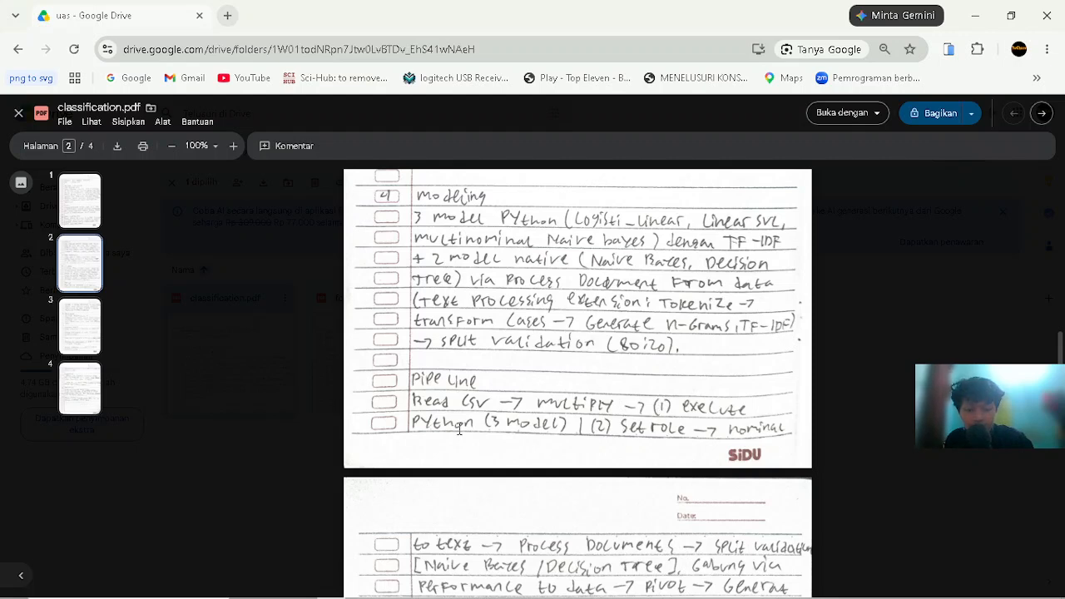
{"action": "scroll", "coordinate": [456, 432], "scroll_direction": "down", "scroll_amount": 3}
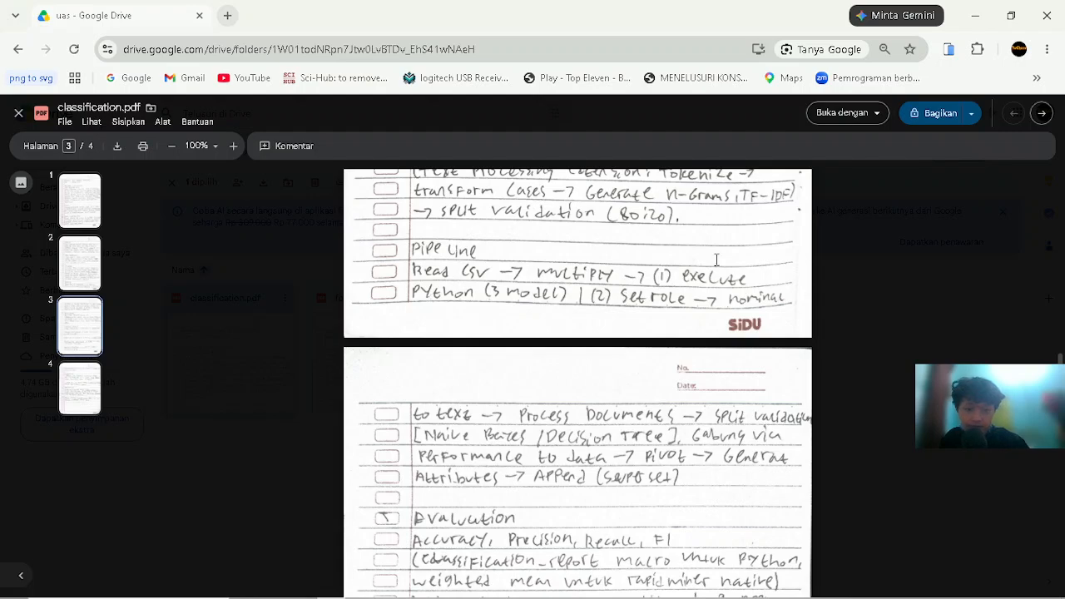
{"action": "scroll", "coordinate": [702, 359], "scroll_direction": "down", "scroll_amount": 1}
{"action": "scroll", "coordinate": [702, 360], "scroll_direction": "down", "scroll_amount": 2}
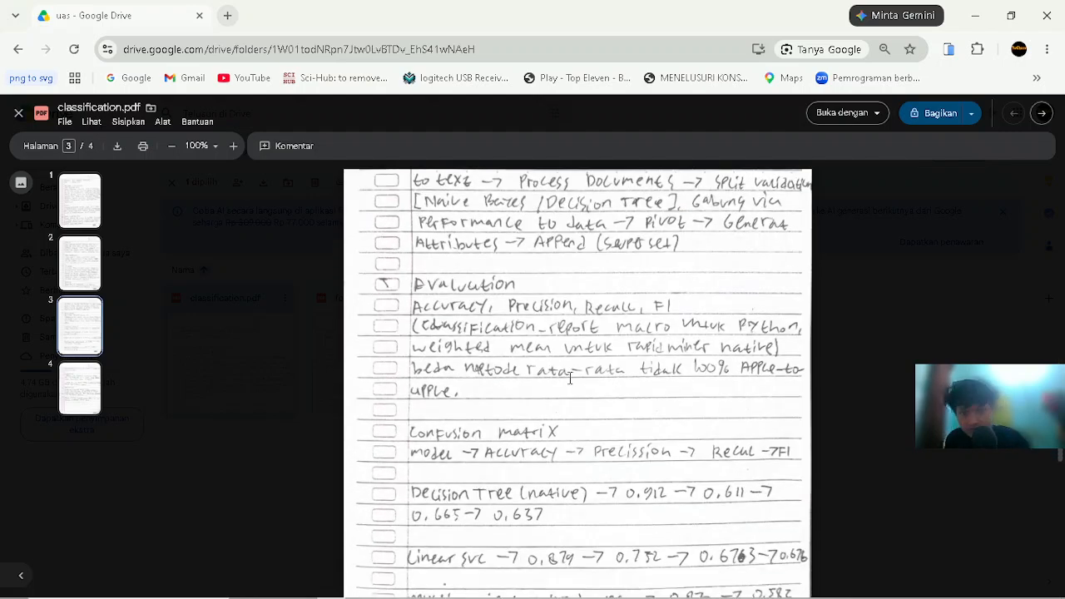
Switch to the classification process in RapidMiner Studio and open the Execute Python operator's script for editing.
{"action": "mouse_move", "coordinate": [591, 589]}
{"action": "left_click", "coordinate": [648, 588]}
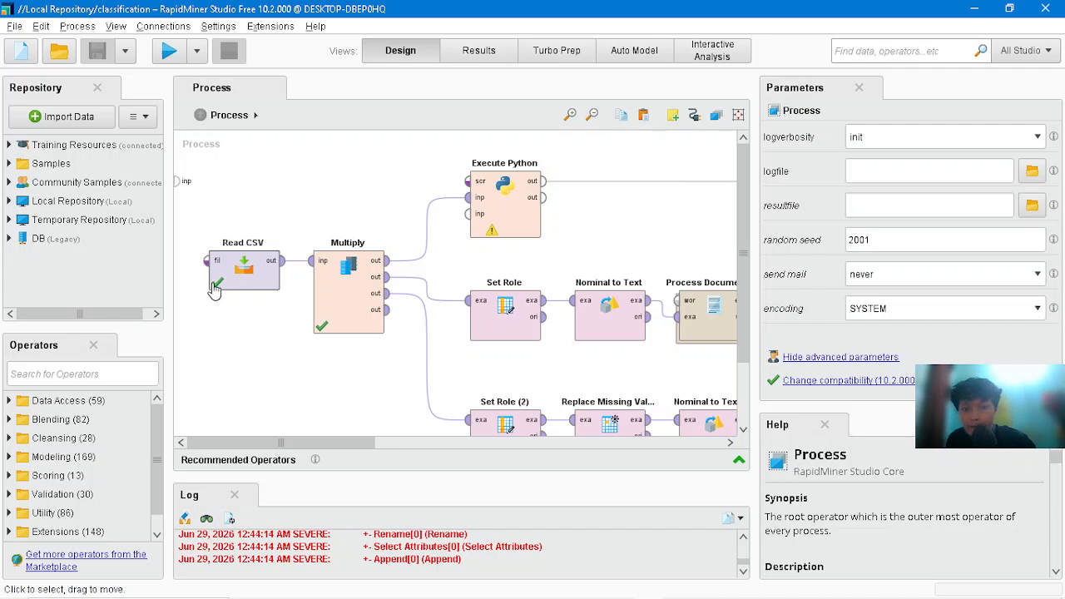
{"action": "left_click_drag", "start_coordinate": [218, 442], "coordinate": [348, 435]}
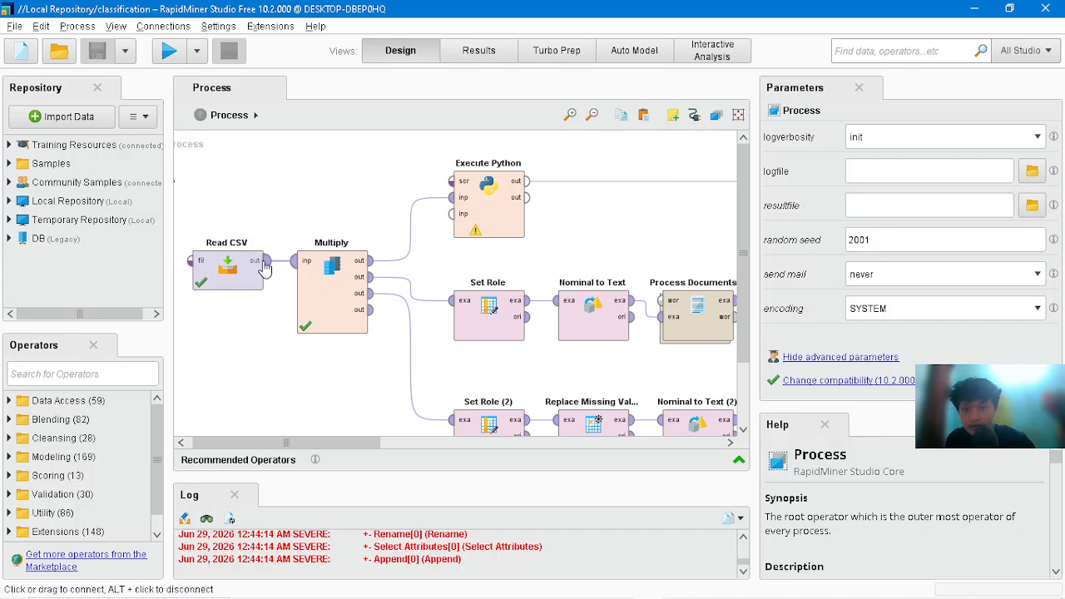
{"action": "left_click", "coordinate": [473, 212]}
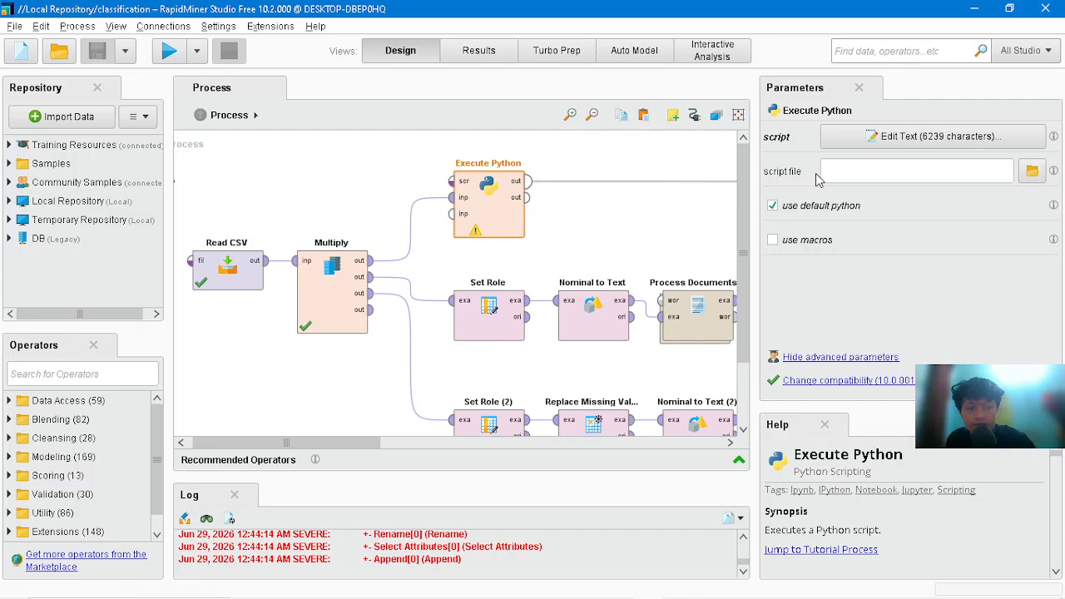
{"action": "left_click", "coordinate": [860, 142]}
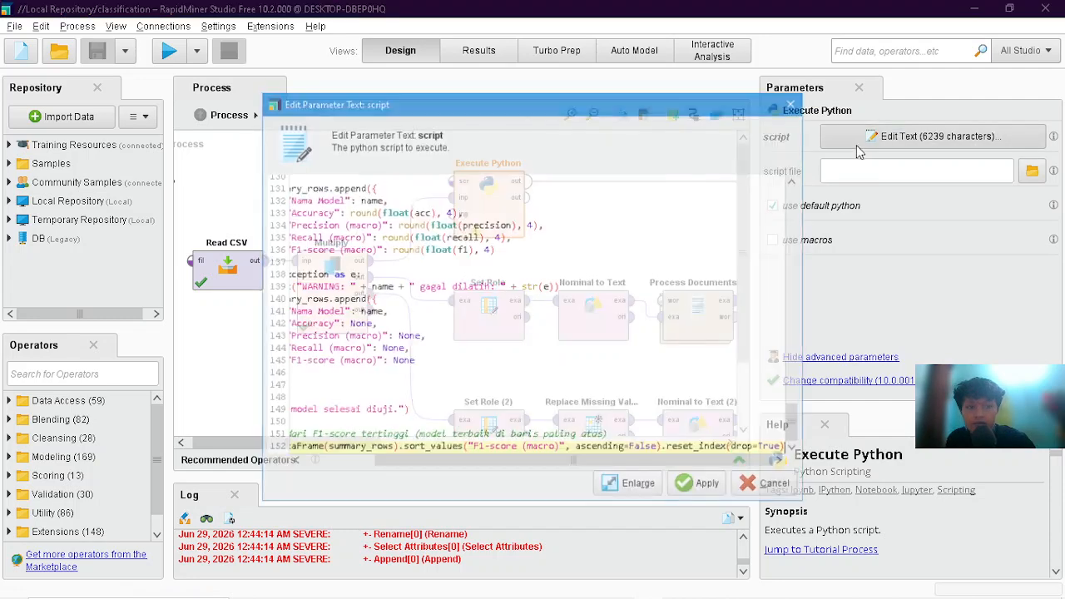
Bring the script's clean_text function into view and enlarge the script editor.
{"action": "left_click_drag", "start_coordinate": [797, 420], "coordinate": [787, 313]}
{"action": "left_click", "coordinate": [838, 236]}
{"action": "left_click", "coordinate": [787, 313]}
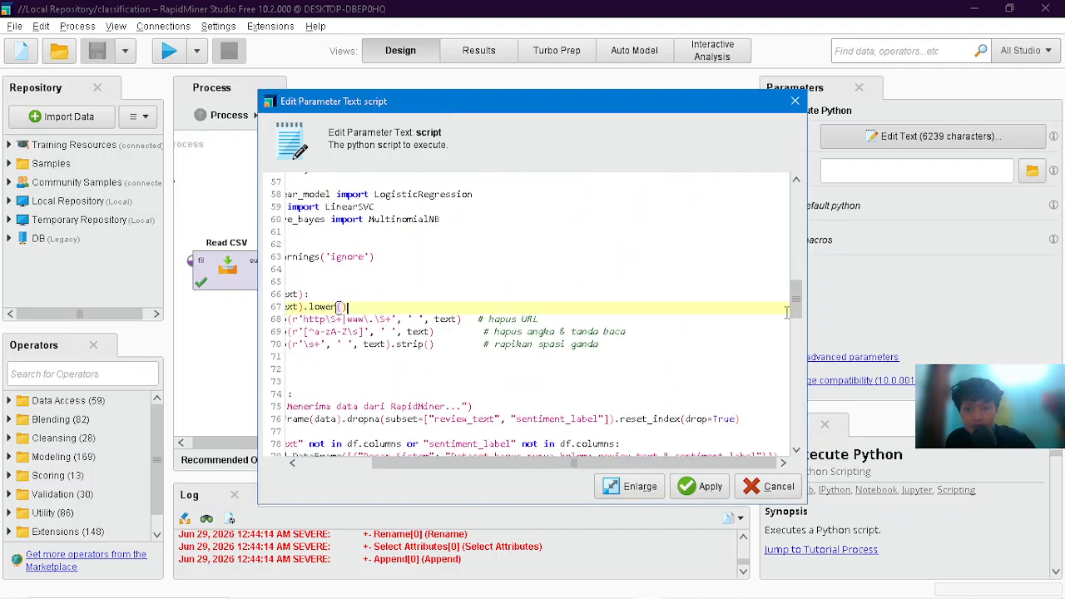
{"action": "left_click", "coordinate": [646, 490]}
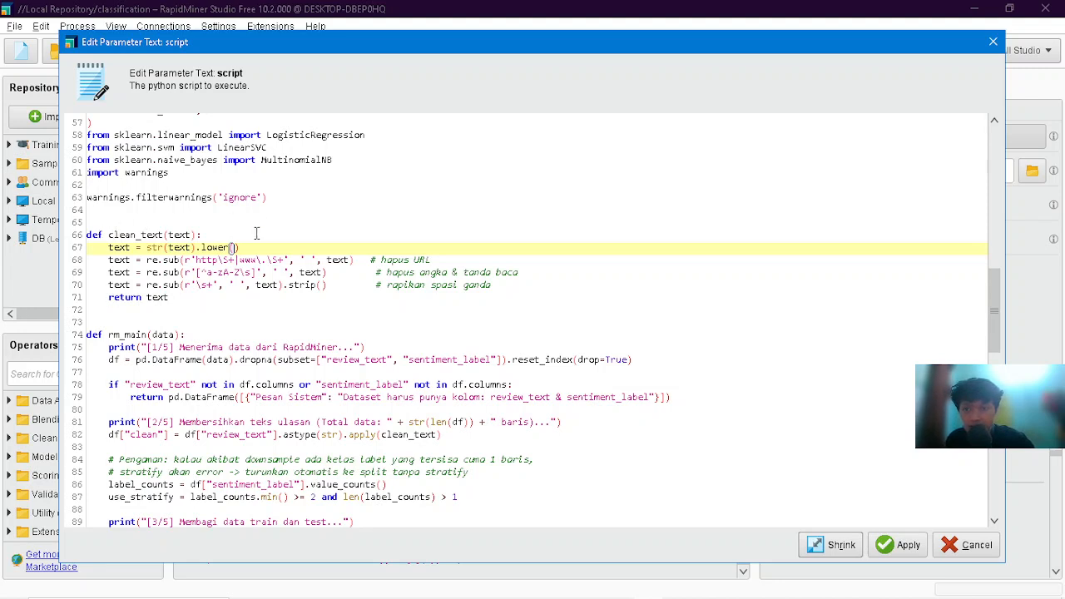
Review the script's text cleaning, required column check, label stratification safeguard and train/test split code.
{"action": "left_click", "coordinate": [216, 298]}
{"action": "scroll", "coordinate": [208, 299], "scroll_direction": "down", "scroll_amount": 2}
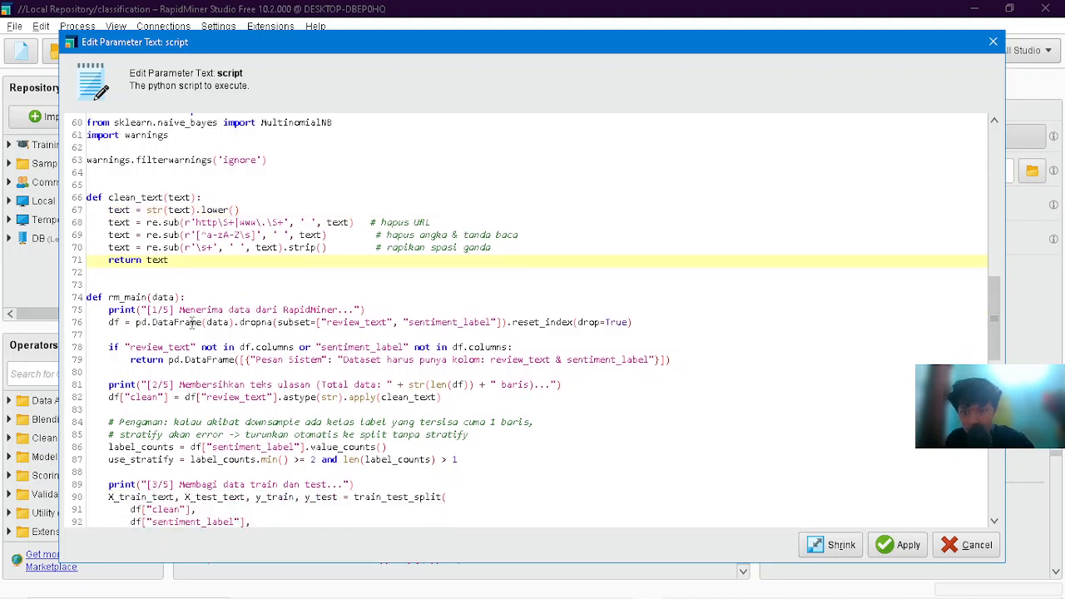
{"action": "scroll", "coordinate": [188, 322], "scroll_direction": "down", "scroll_amount": 1}
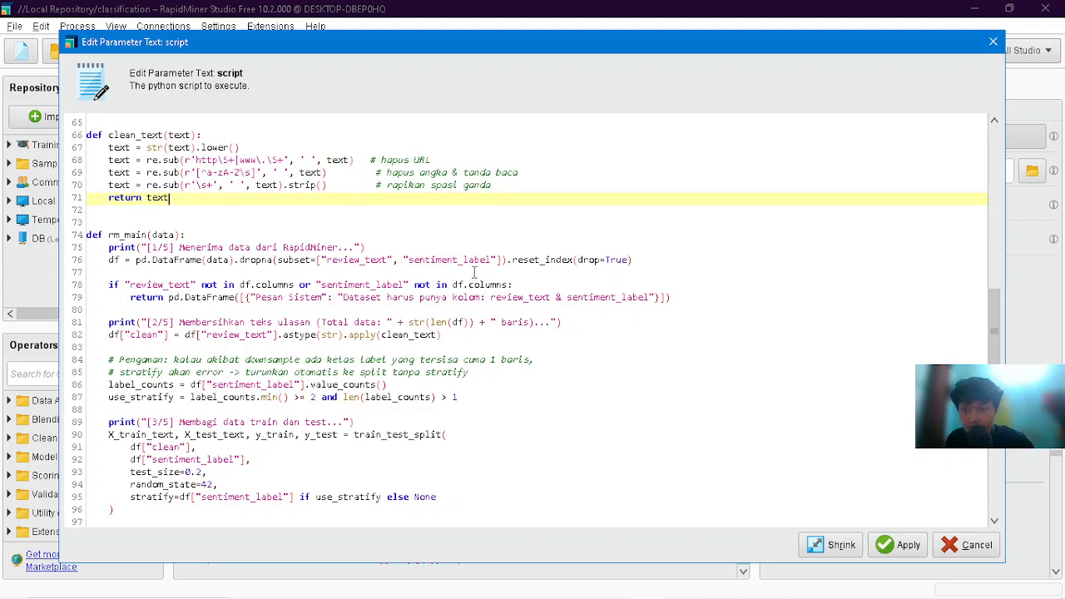
{"action": "scroll", "coordinate": [474, 272], "scroll_direction": "down", "scroll_amount": 1}
{"action": "scroll", "coordinate": [302, 322], "scroll_direction": "down", "scroll_amount": 1}
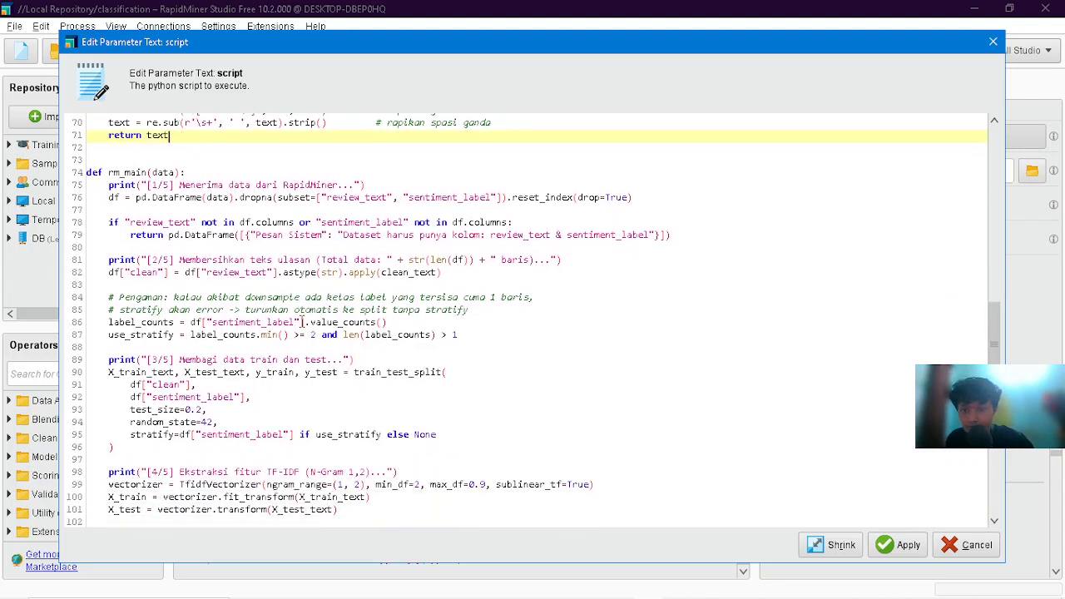
{"action": "scroll", "coordinate": [189, 350], "scroll_direction": "down", "scroll_amount": 1}
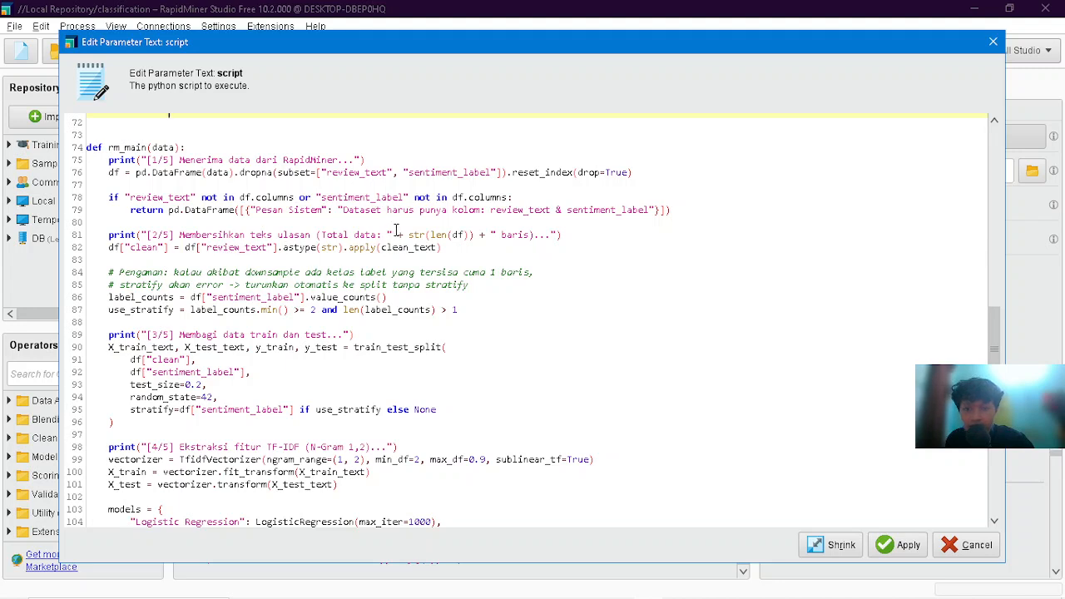
{"action": "scroll", "coordinate": [301, 268], "scroll_direction": "up", "scroll_amount": 2}
{"action": "scroll", "coordinate": [290, 271], "scroll_direction": "down", "scroll_amount": 1}
{"action": "scroll", "coordinate": [289, 271], "scroll_direction": "down", "scroll_amount": 4}
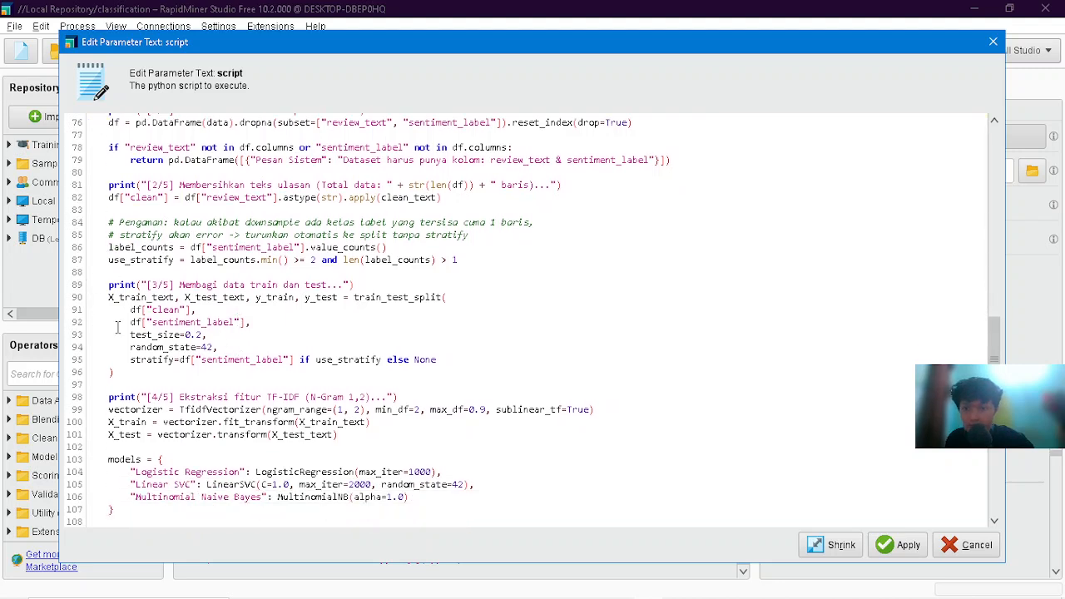
{"action": "scroll", "coordinate": [212, 348], "scroll_direction": "down", "scroll_amount": 1}
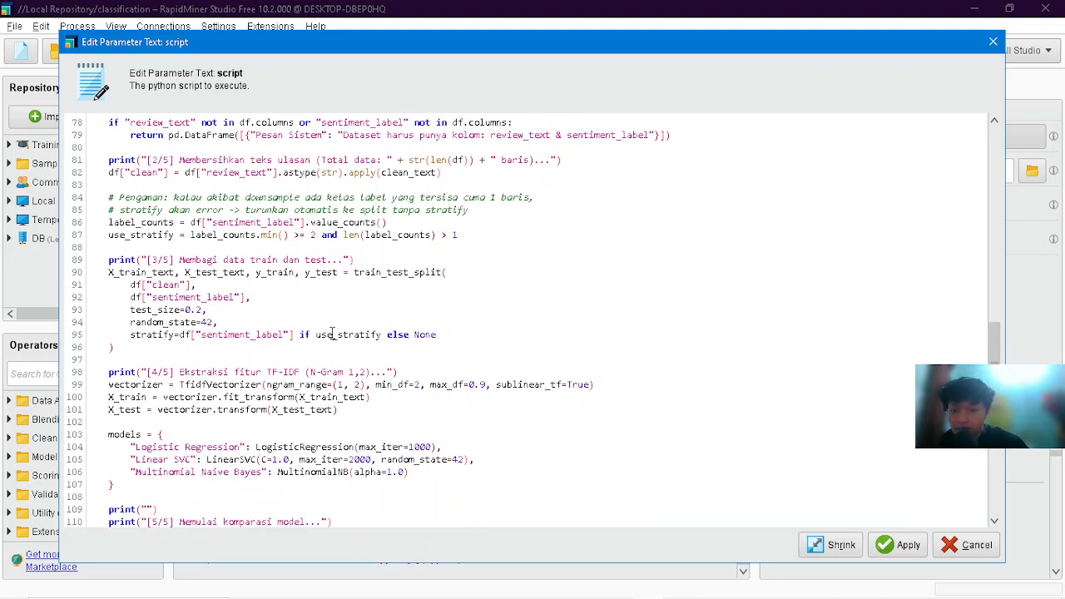
Examine the TF-IDF vectorizer settings and the definitions of the Logistic Regression, Linear SVC and Multinomial Naive Bayes models.
{"action": "scroll", "coordinate": [331, 331], "scroll_direction": "down", "scroll_amount": 3}
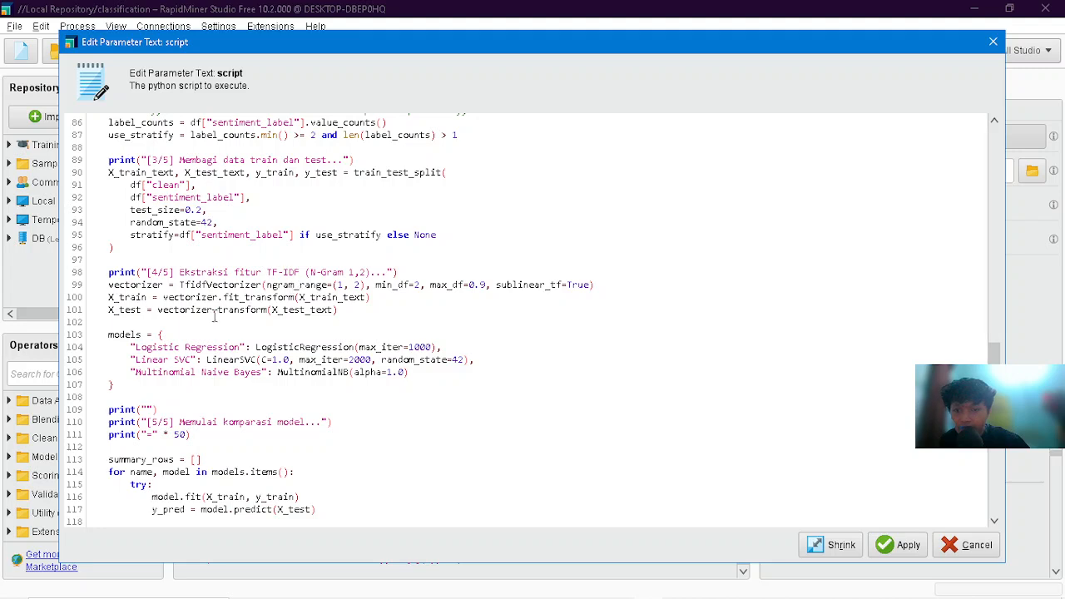
{"action": "scroll", "coordinate": [198, 329], "scroll_direction": "down", "scroll_amount": 1}
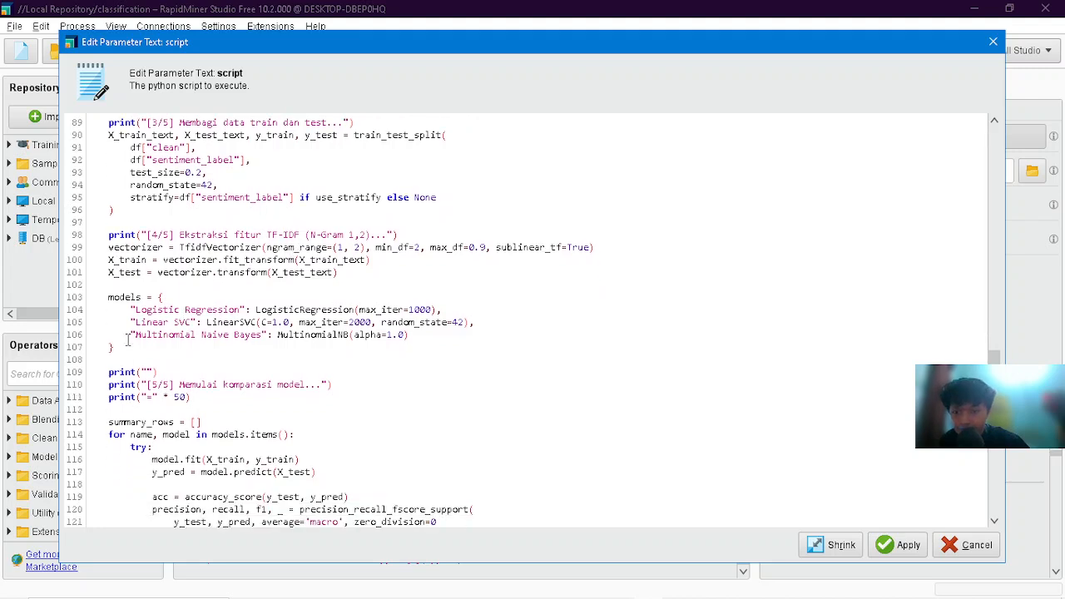
{"action": "scroll", "coordinate": [139, 377], "scroll_direction": "down", "scroll_amount": 1}
{"action": "left_click_drag", "start_coordinate": [130, 297], "coordinate": [448, 312]}
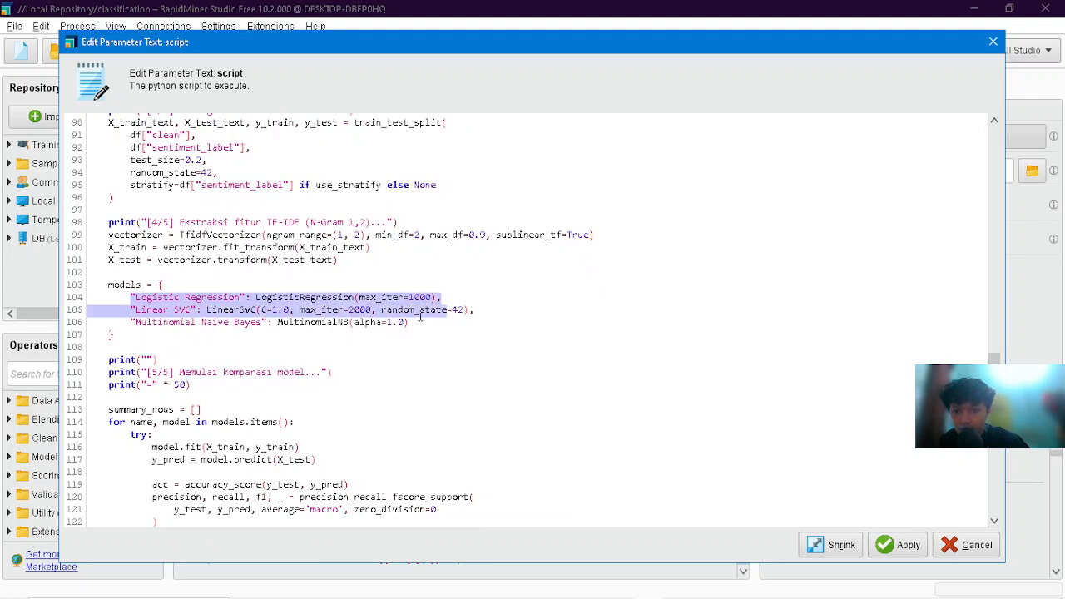
{"action": "left_click", "coordinate": [363, 350]}
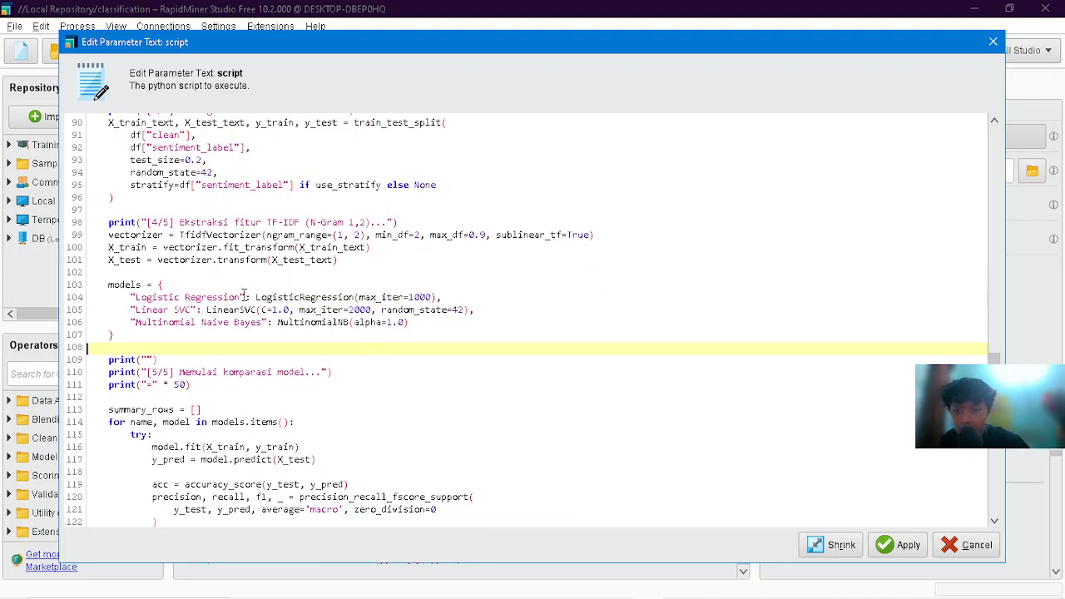
{"action": "left_click", "coordinate": [366, 297]}
{"action": "scroll", "coordinate": [363, 338], "scroll_direction": "down", "scroll_amount": 1}
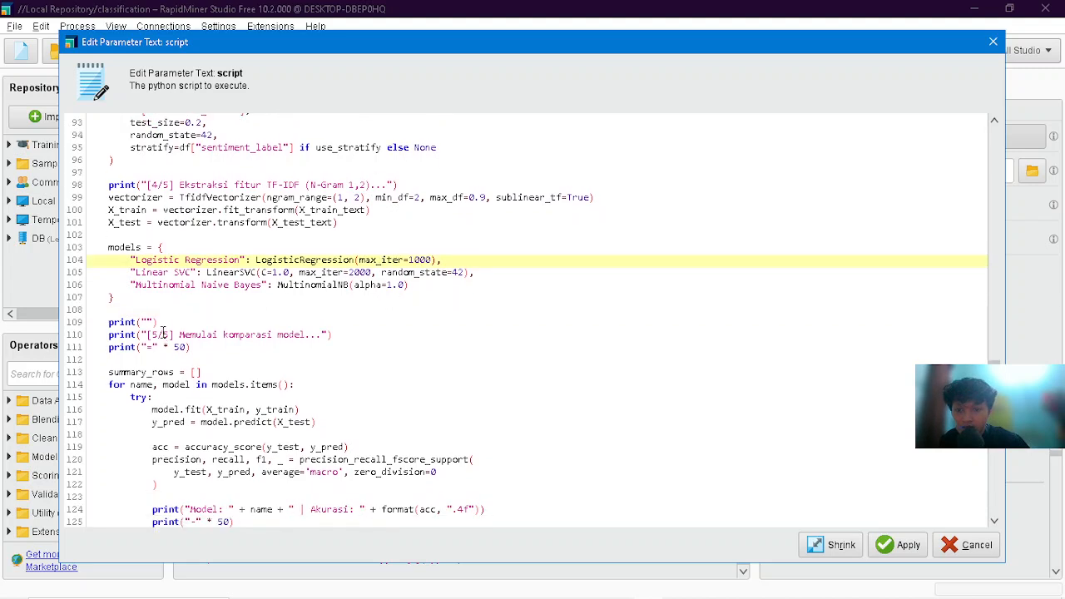
{"action": "scroll", "coordinate": [161, 321], "scroll_direction": "up", "scroll_amount": 1}
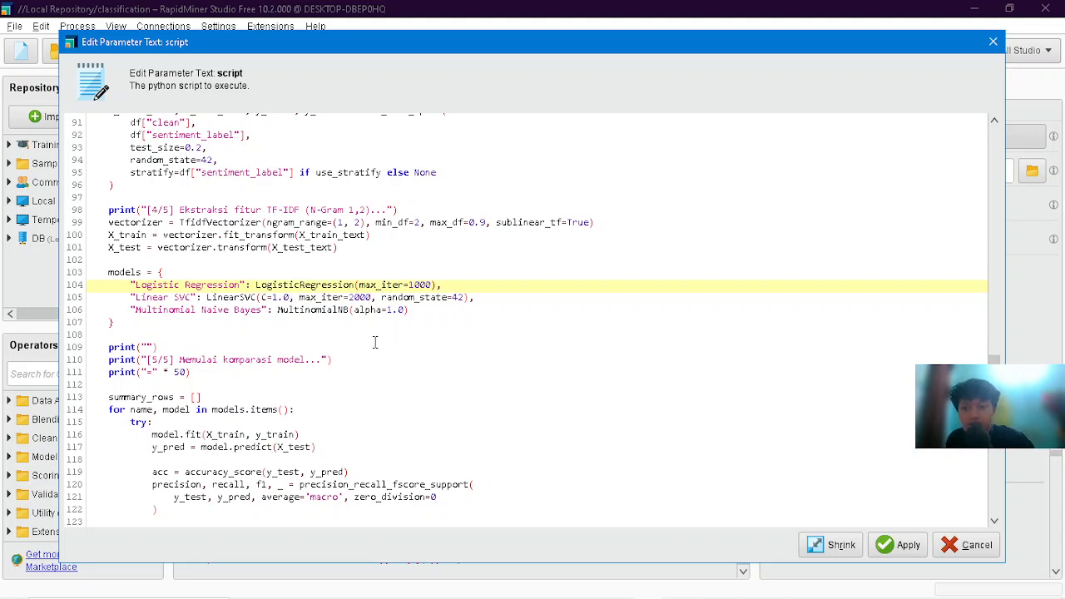
Review the model comparison loop, metric summary and final sorting code, and apply the script to close the editor.
{"action": "scroll", "coordinate": [375, 342], "scroll_direction": "down", "scroll_amount": 3}
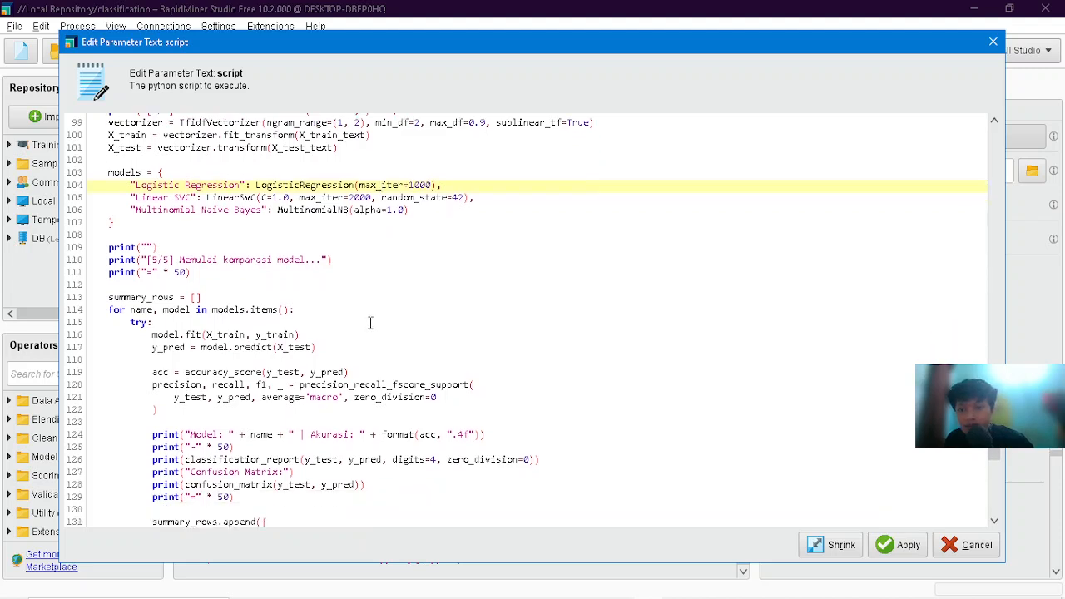
{"action": "scroll", "coordinate": [371, 323], "scroll_direction": "down", "scroll_amount": 1}
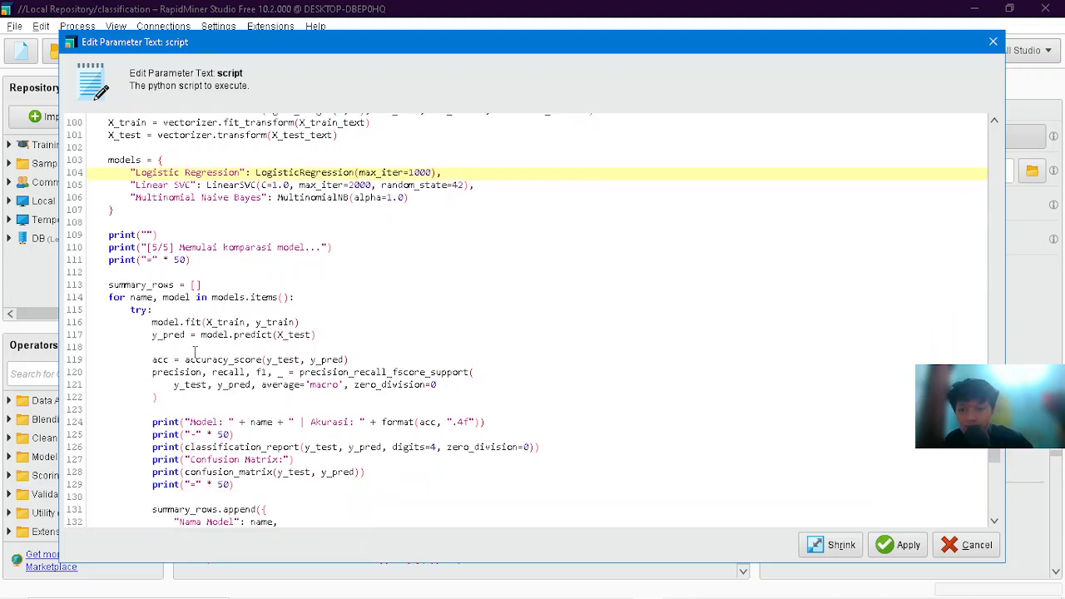
{"action": "scroll", "coordinate": [194, 359], "scroll_direction": "down", "scroll_amount": 1}
{"action": "scroll", "coordinate": [196, 356], "scroll_direction": "down", "scroll_amount": 5}
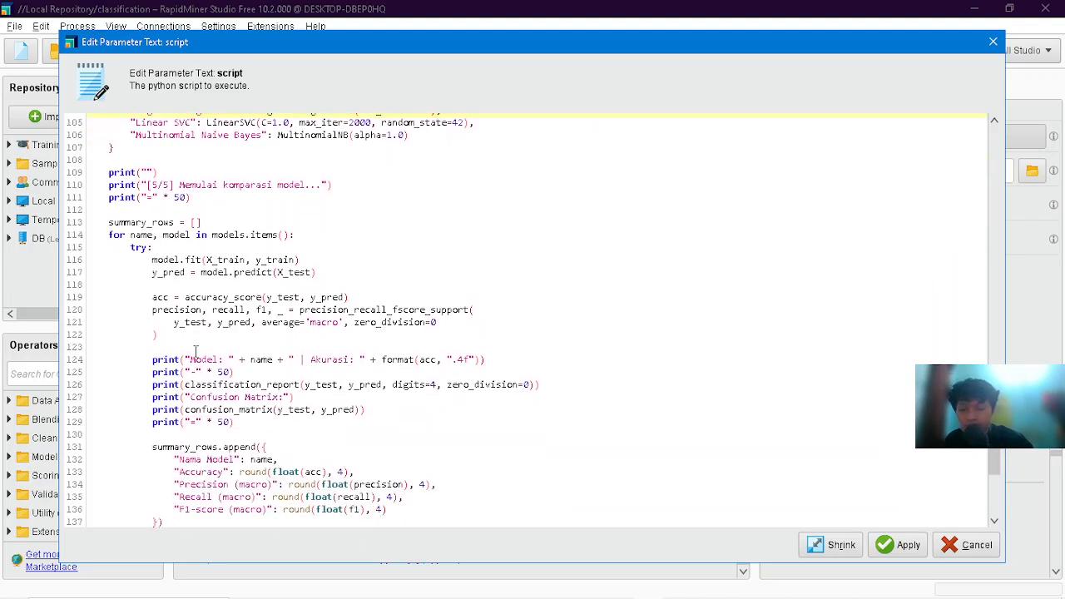
{"action": "scroll", "coordinate": [197, 350], "scroll_direction": "down", "scroll_amount": 5}
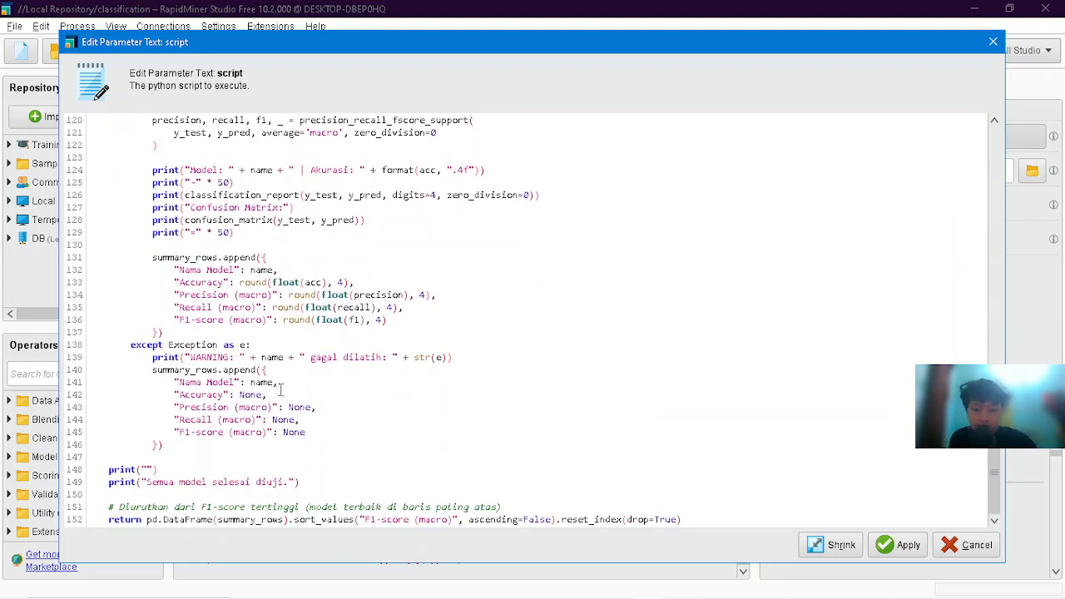
{"action": "left_click", "coordinate": [885, 549]}
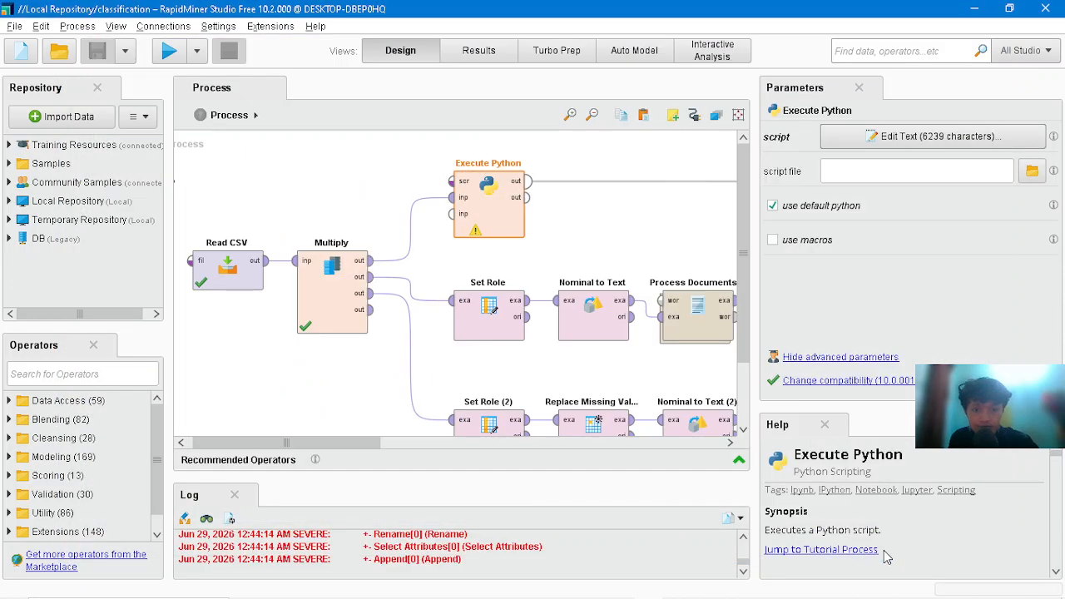
Review the role assignment of the first Set Role operator and the attribute settings of the Nominal to Text operator beside it.
{"action": "left_click_drag", "start_coordinate": [297, 443], "coordinate": [312, 459]}
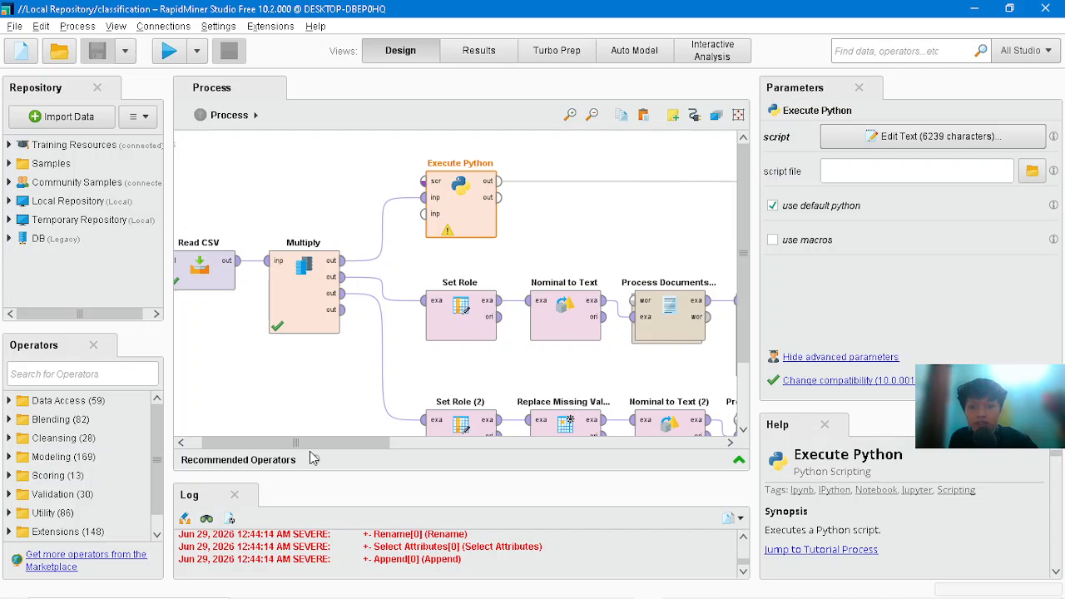
{"action": "left_click_drag", "start_coordinate": [312, 460], "coordinate": [355, 450]}
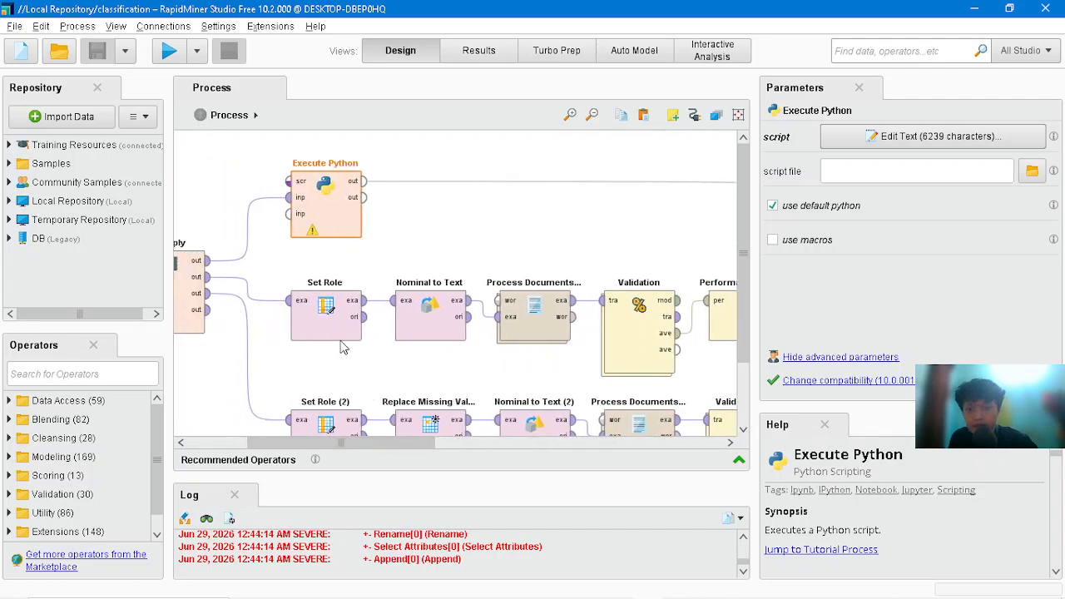
{"action": "left_click", "coordinate": [329, 333]}
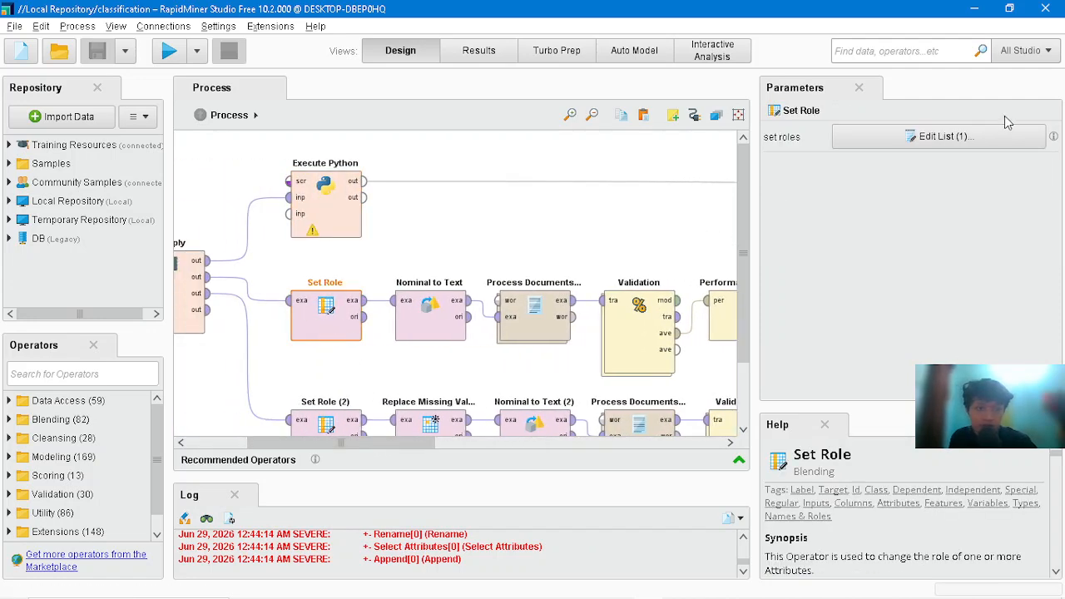
{"action": "left_click", "coordinate": [982, 140]}
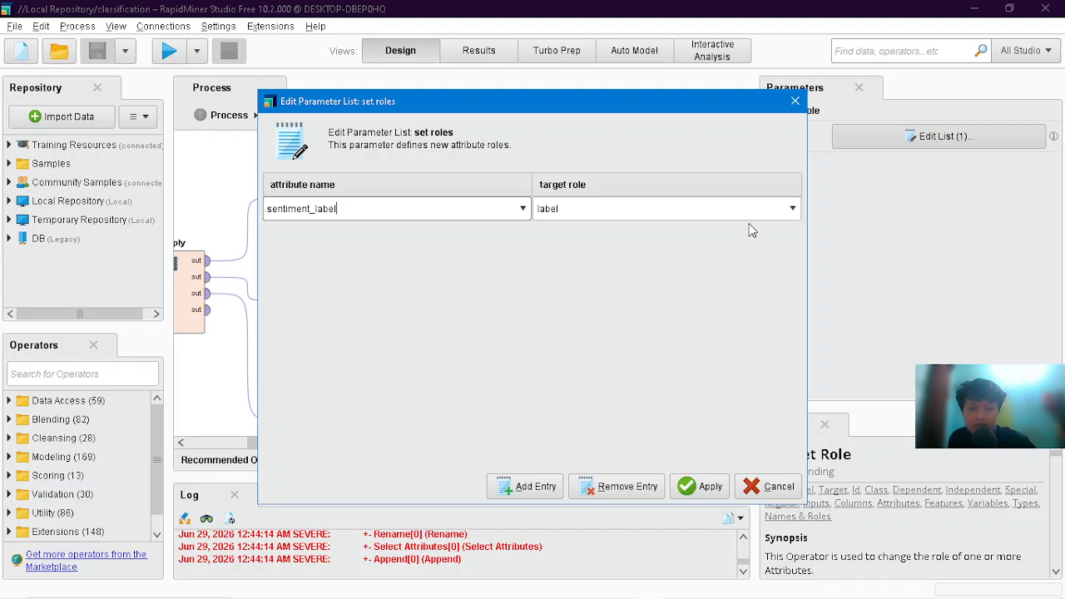
{"action": "left_click", "coordinate": [698, 489]}
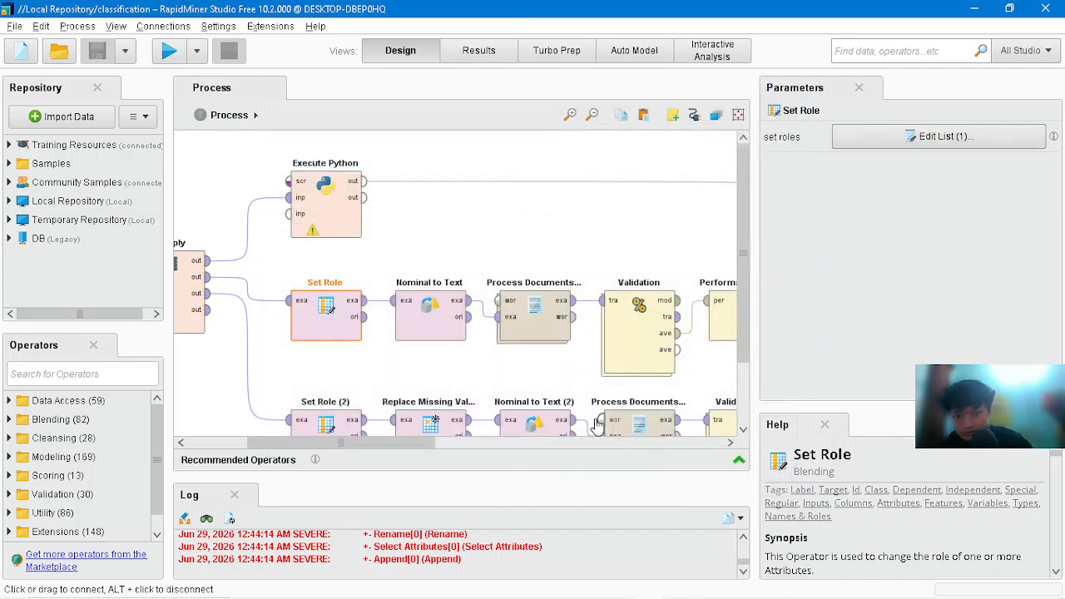
{"action": "left_click", "coordinate": [432, 330]}
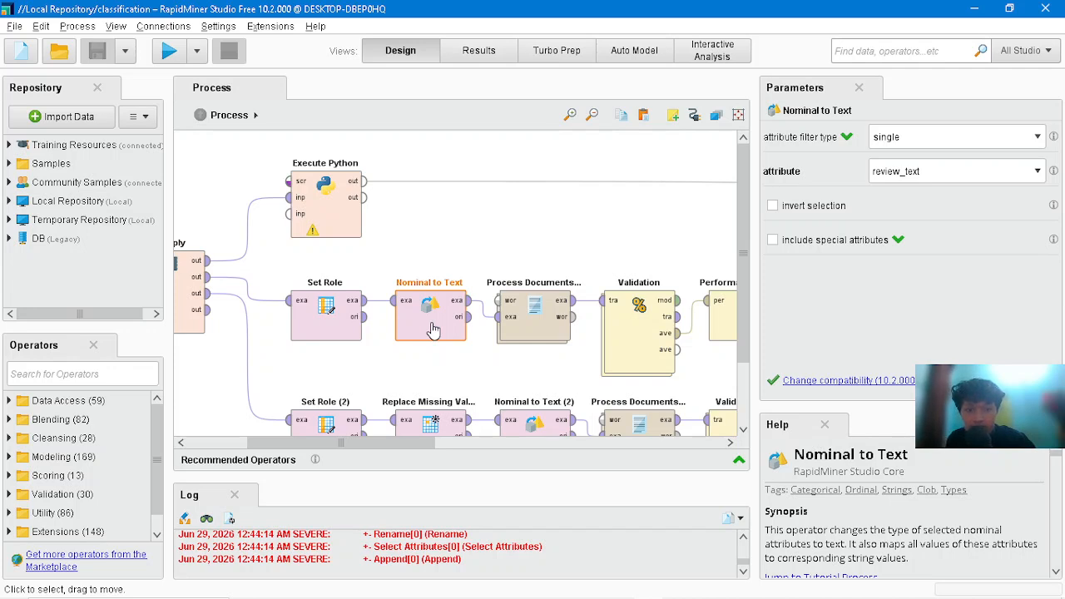
Inspect the first Process Documents from Data operator and its Tokenize, Transform Cases and Generate n-Grams suboperators, and return to the main process.
{"action": "left_click", "coordinate": [537, 314]}
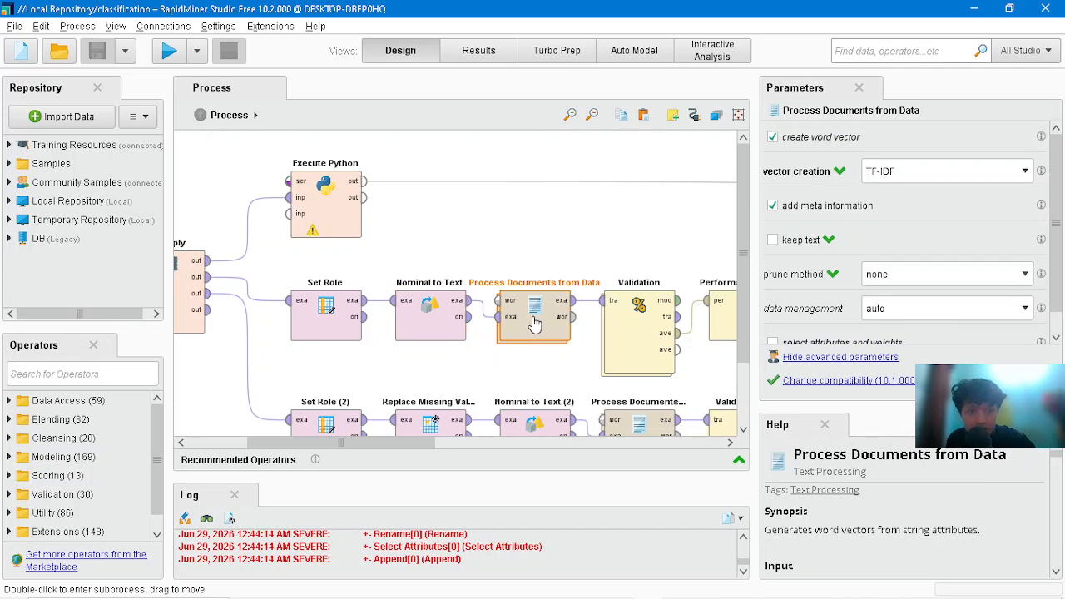
{"action": "double_click", "coordinate": [536, 322]}
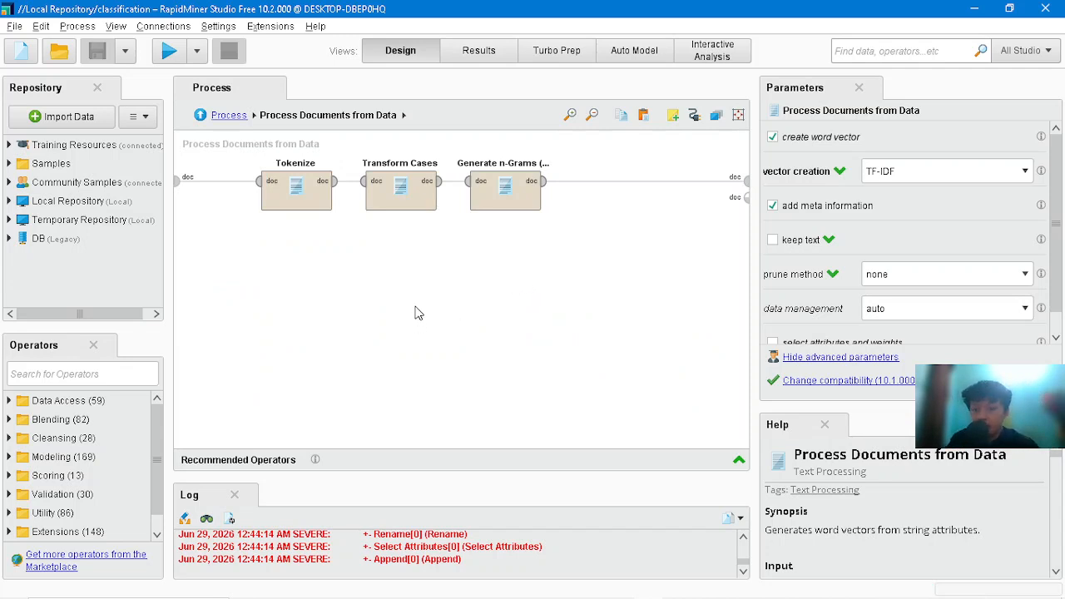
{"action": "left_click", "coordinate": [295, 200]}
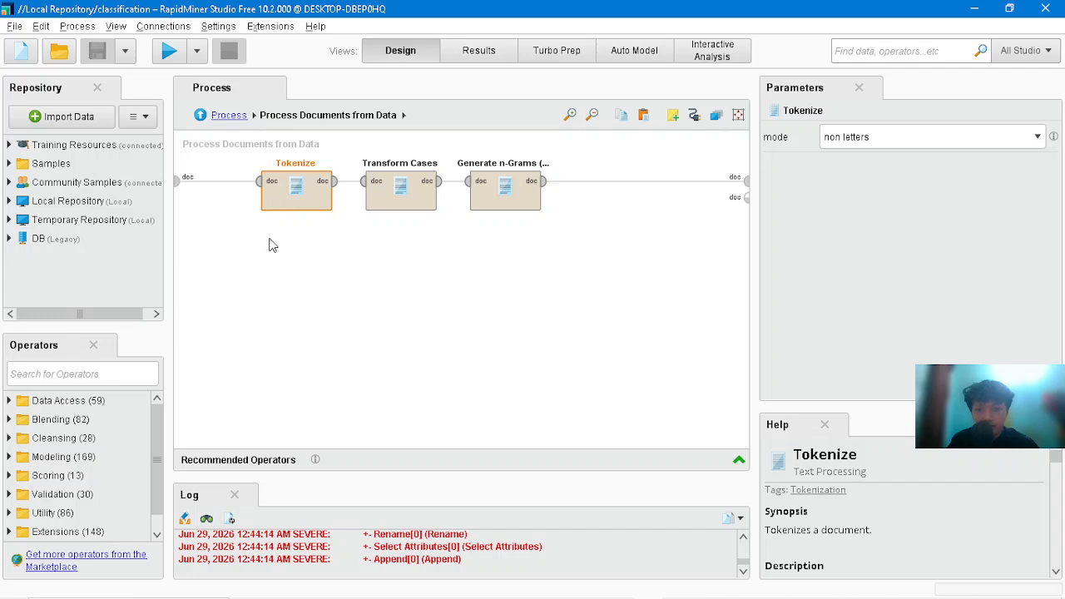
{"action": "left_click", "coordinate": [400, 199]}
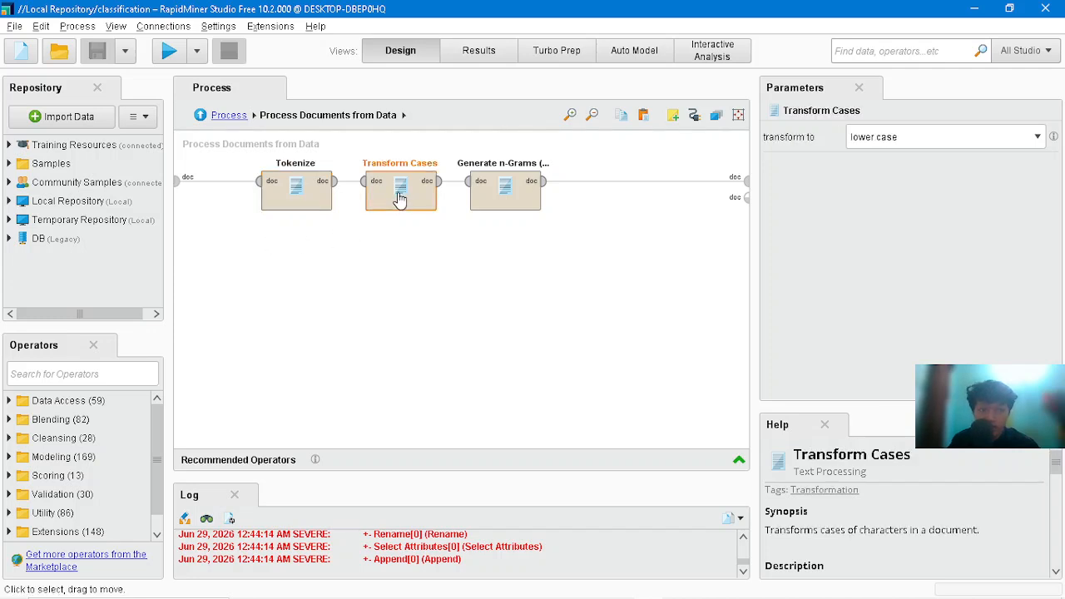
{"action": "left_click", "coordinate": [527, 188]}
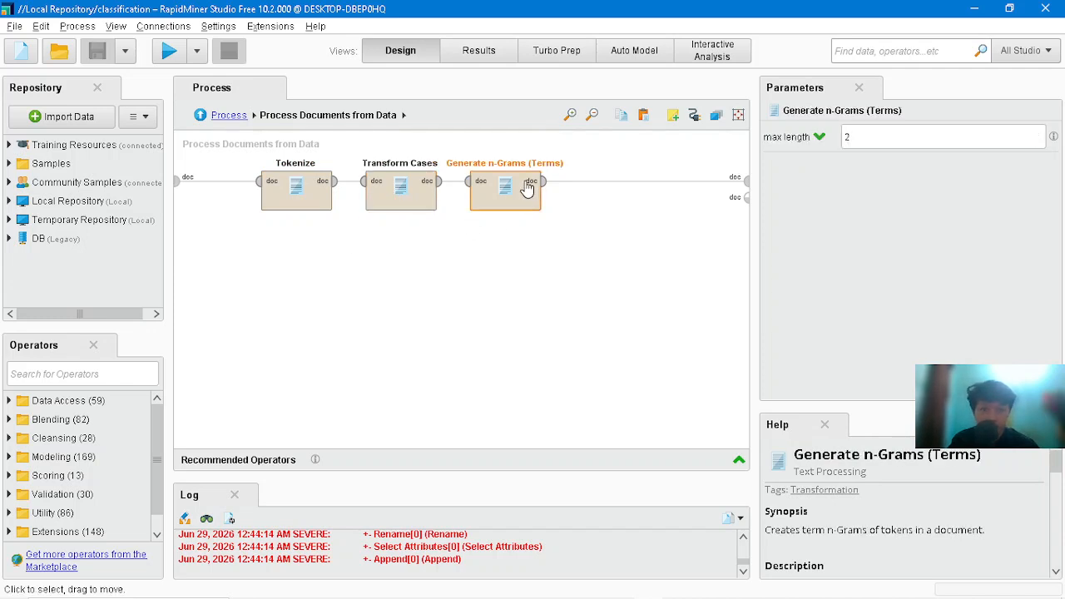
{"action": "left_click", "coordinate": [228, 115]}
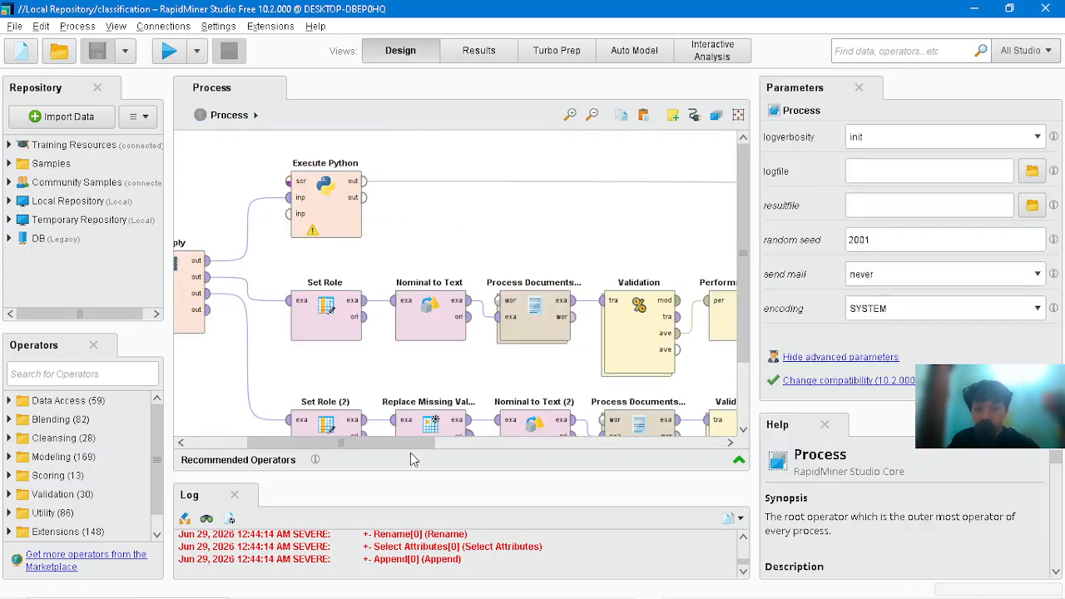
Check the split settings of the first Validation operator and open its subprocess to view the Naive Bayes and Apply Model operators.
{"action": "left_click_drag", "start_coordinate": [407, 445], "coordinate": [488, 443]}
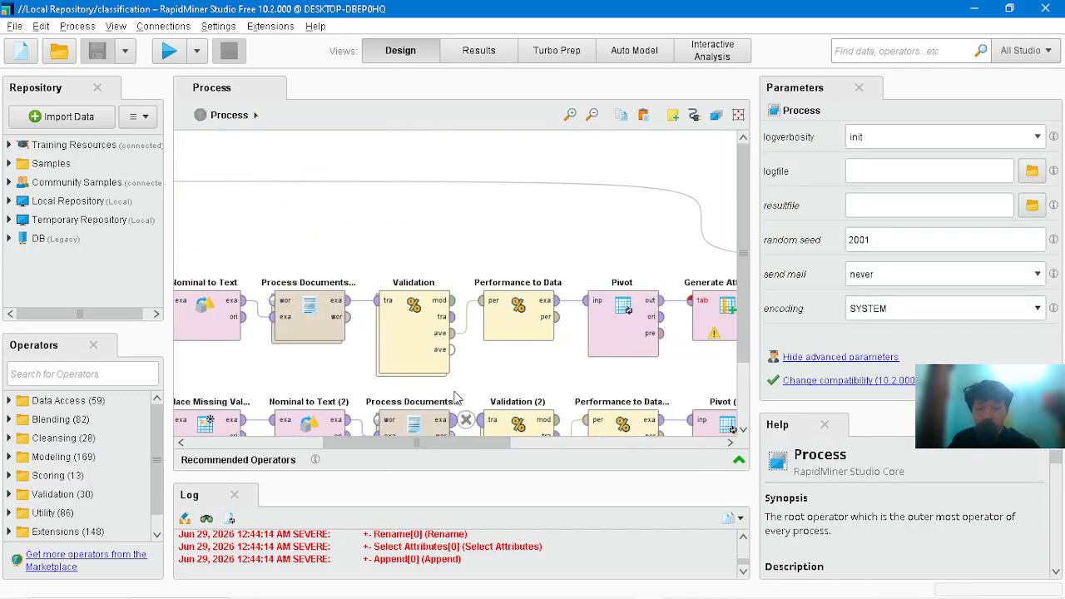
{"action": "left_click", "coordinate": [408, 346]}
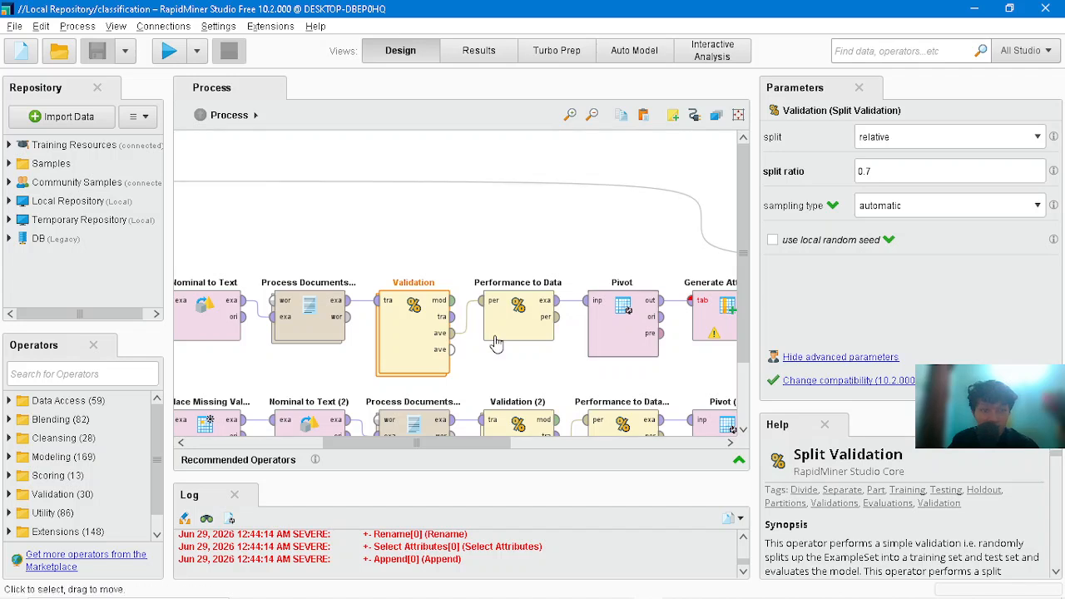
{"action": "double_click", "coordinate": [388, 335]}
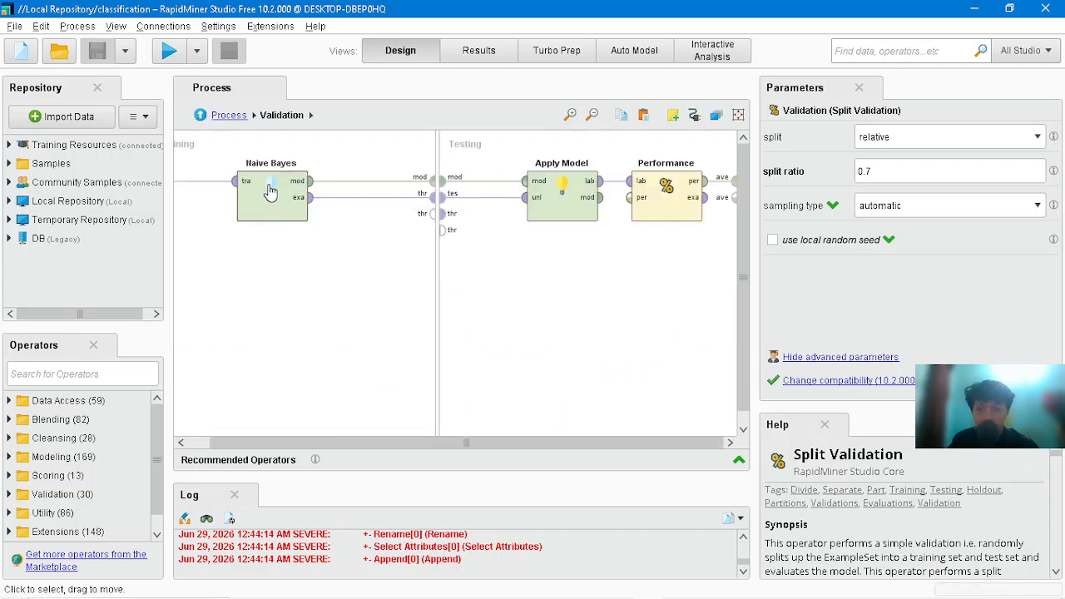
{"action": "left_click", "coordinate": [563, 193]}
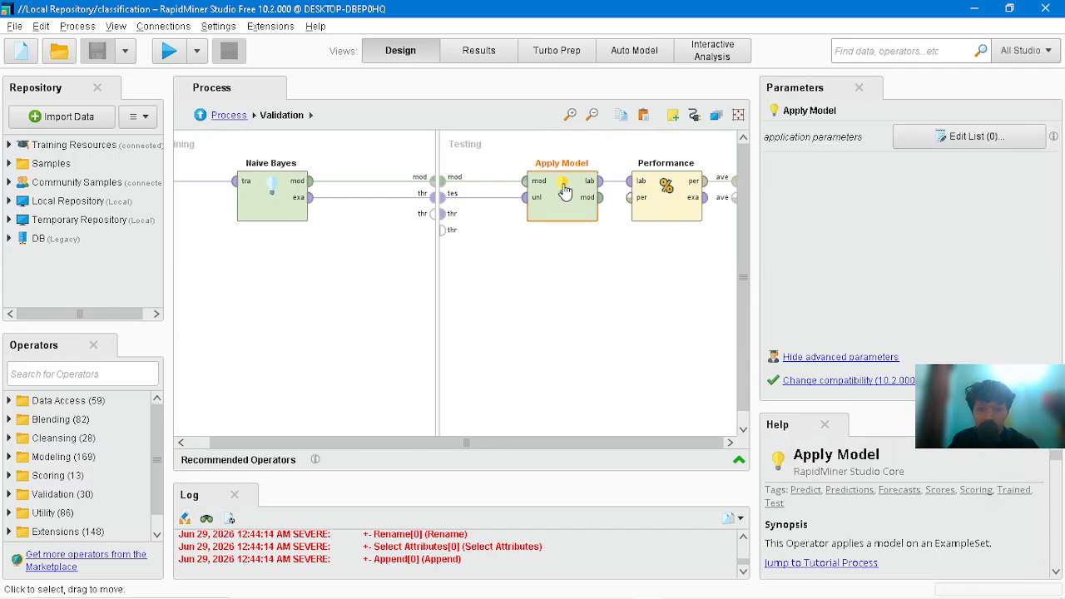
Examine the evaluation criteria of the Performance operator inside the Validation subprocess.
{"action": "left_click", "coordinate": [655, 202]}
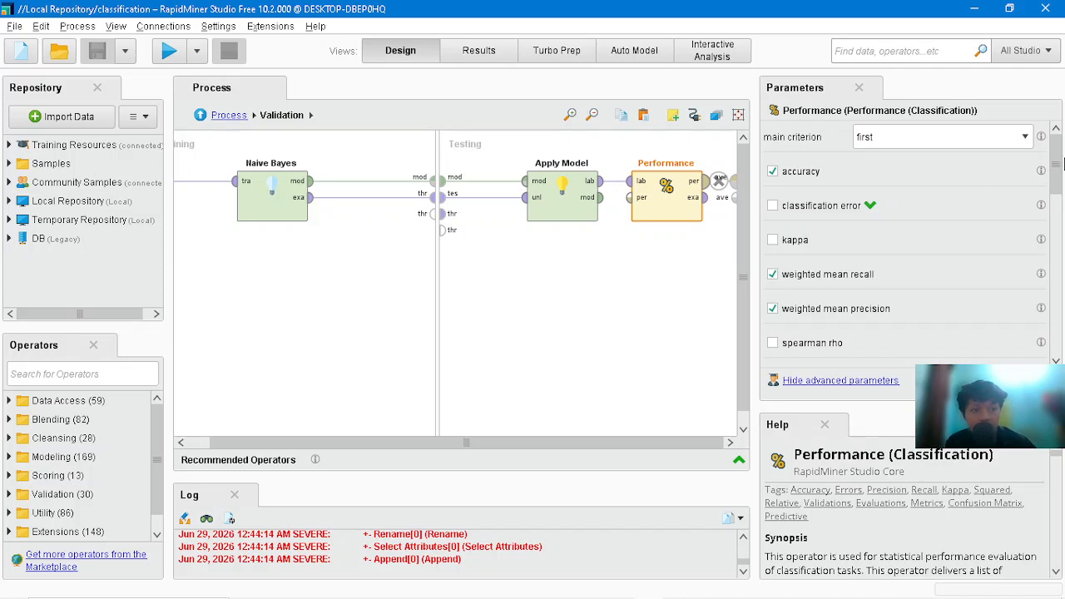
{"action": "left_click_drag", "start_coordinate": [1062, 165], "coordinate": [1061, 159]}
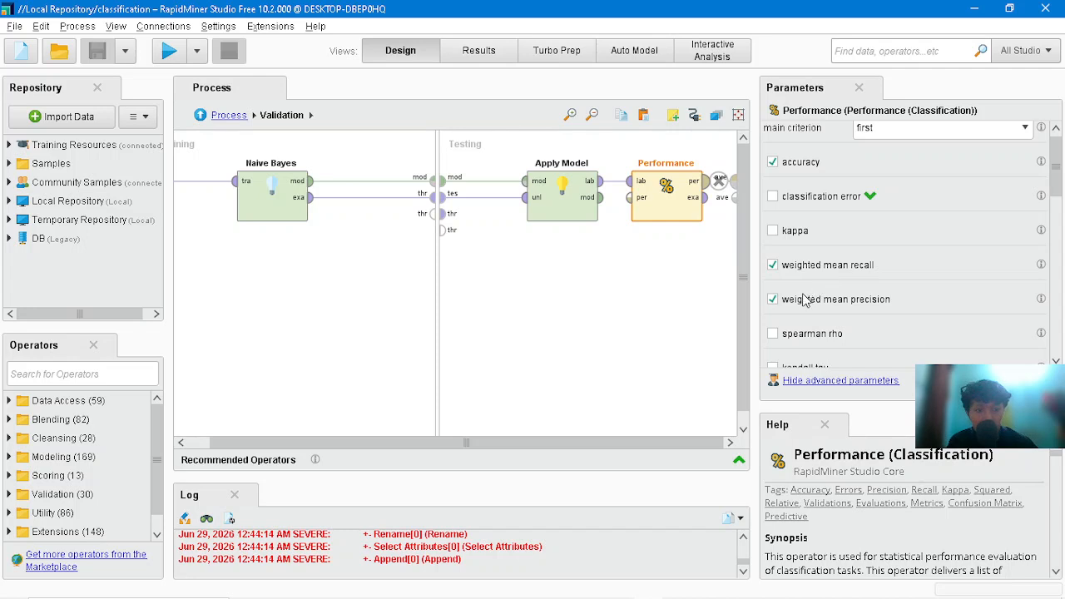
{"action": "mouse_move", "coordinate": [1055, 167]}
{"action": "left_mouse_down"}
{"action": "mouse_move", "coordinate": [1062, 339]}
{"action": "mouse_move", "coordinate": [1064, 156]}
{"action": "left_mouse_up"}
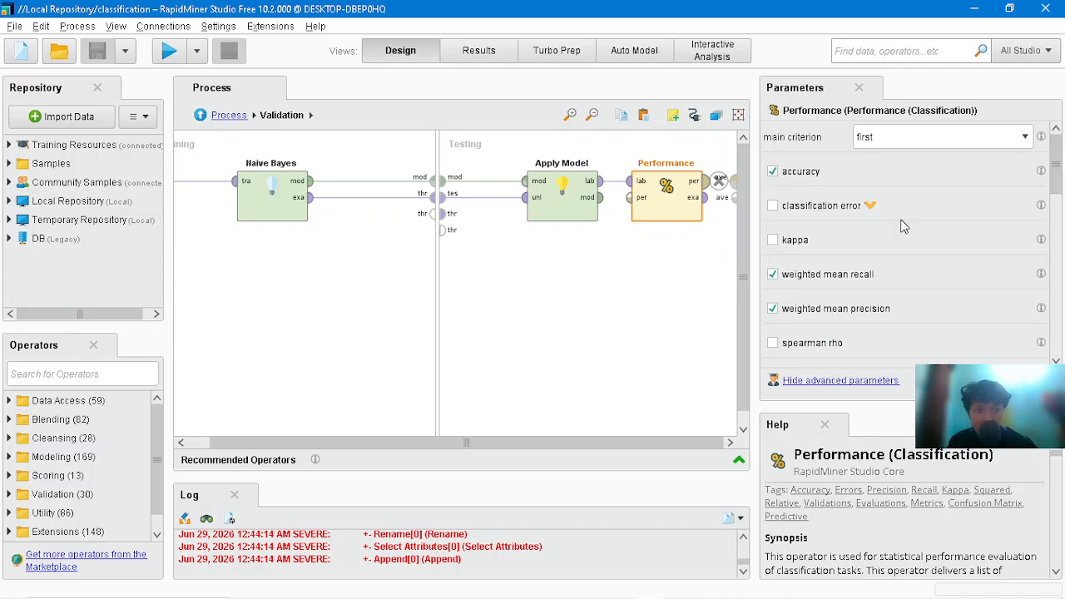
{"action": "left_click", "coordinate": [649, 277]}
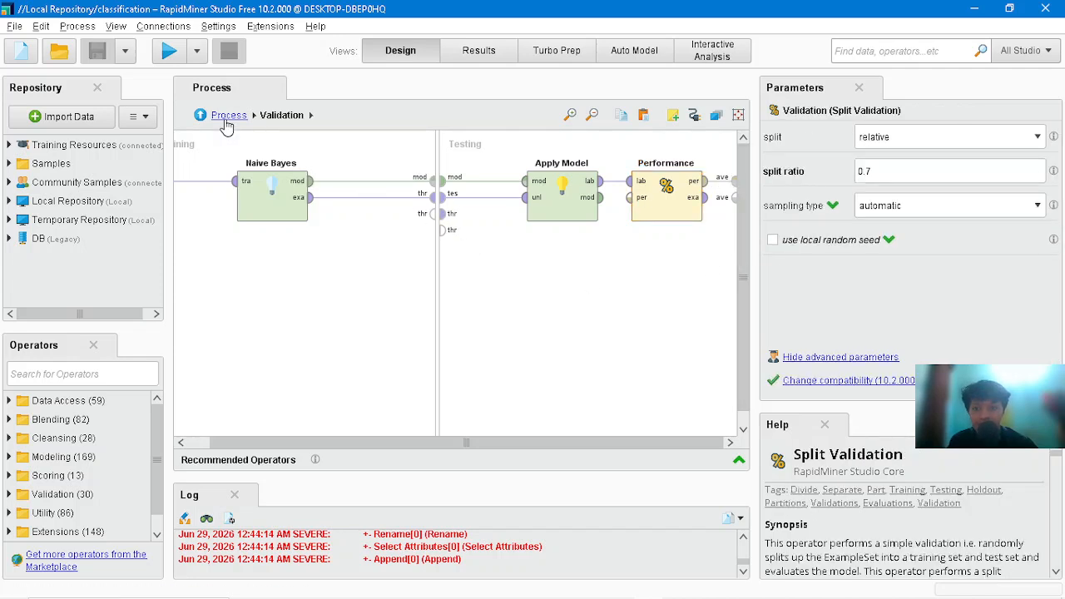
{"action": "left_click", "coordinate": [657, 200]}
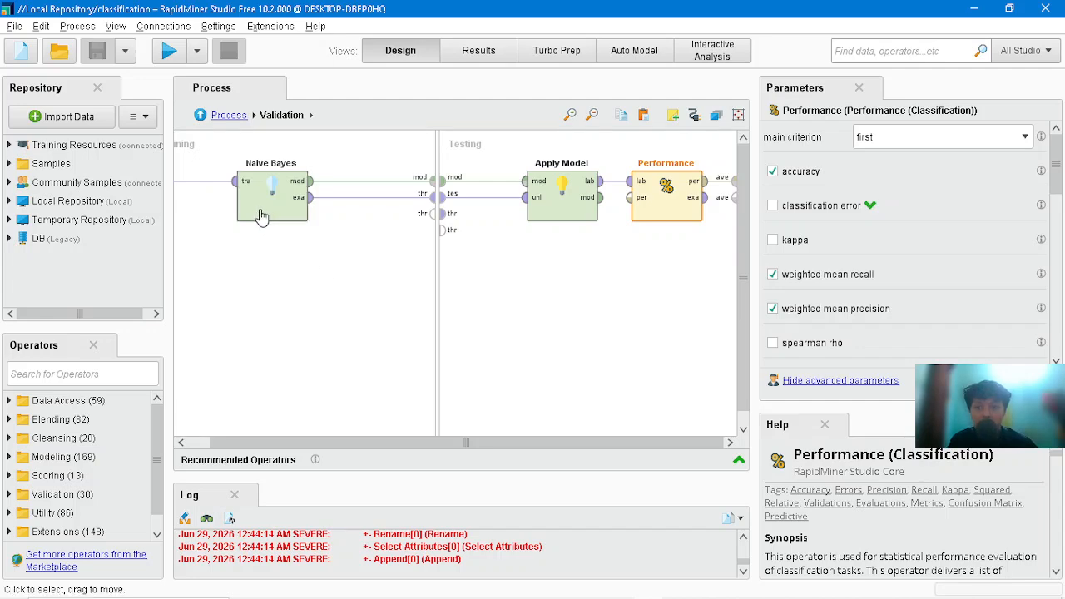
Return to the main process and inspect the Performance to Data and Pivot operators of the first branch.
{"action": "left_click", "coordinate": [229, 116]}
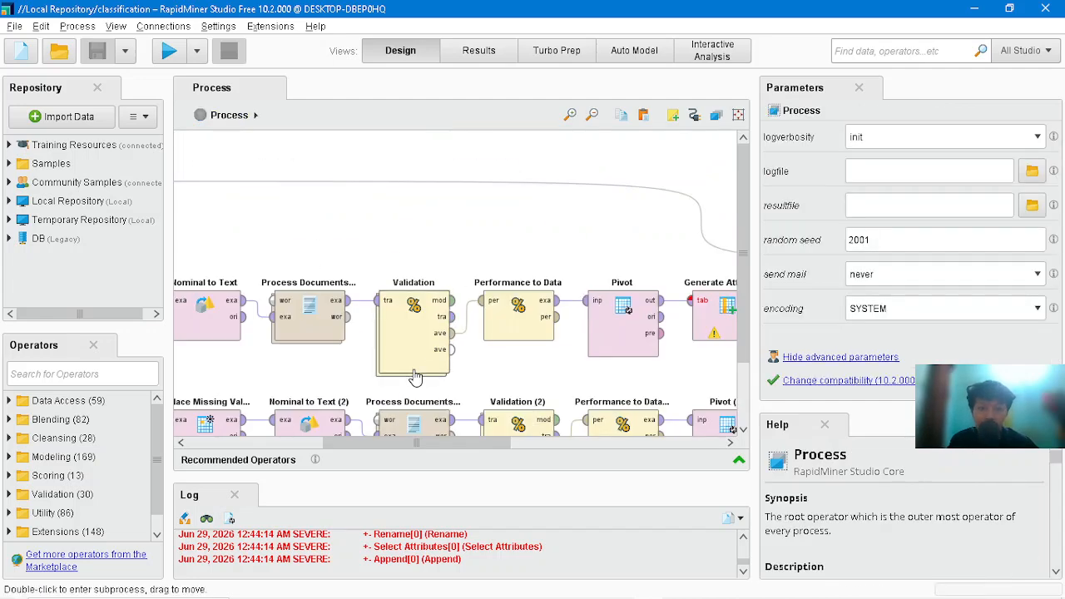
{"action": "left_click", "coordinate": [503, 332]}
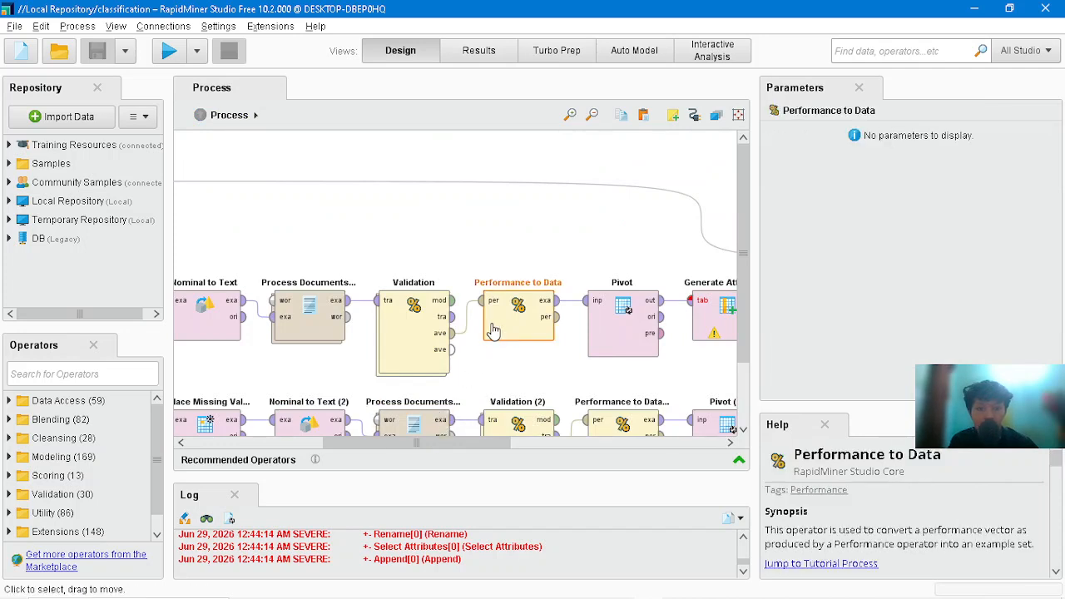
{"action": "left_click", "coordinate": [645, 321]}
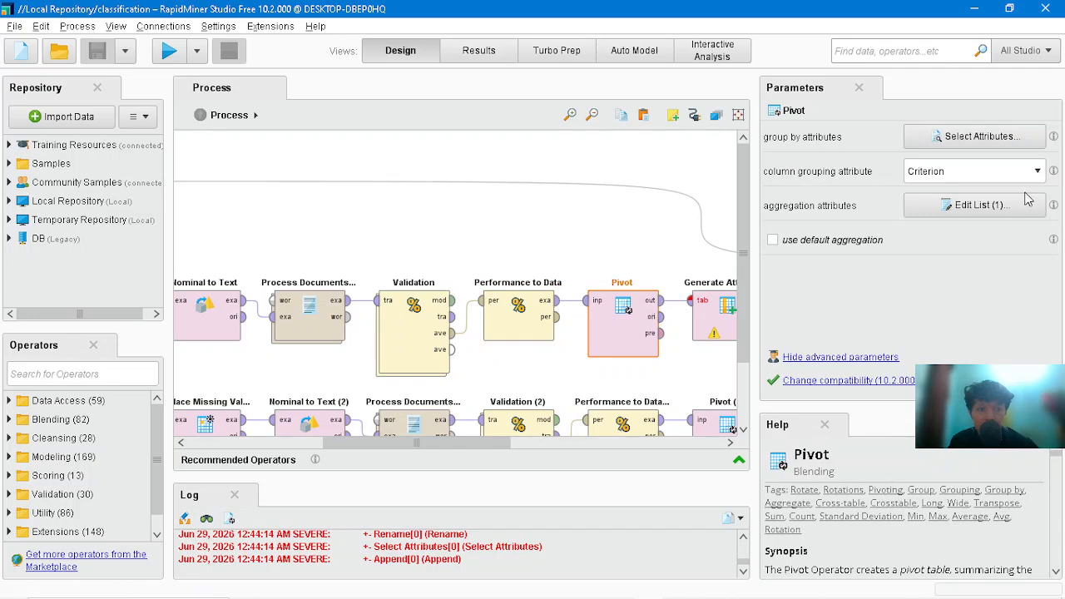
Examine the Replace Missing Values parameters in the second model branch below the first one.
{"action": "left_click_drag", "start_coordinate": [491, 448], "coordinate": [361, 450]}
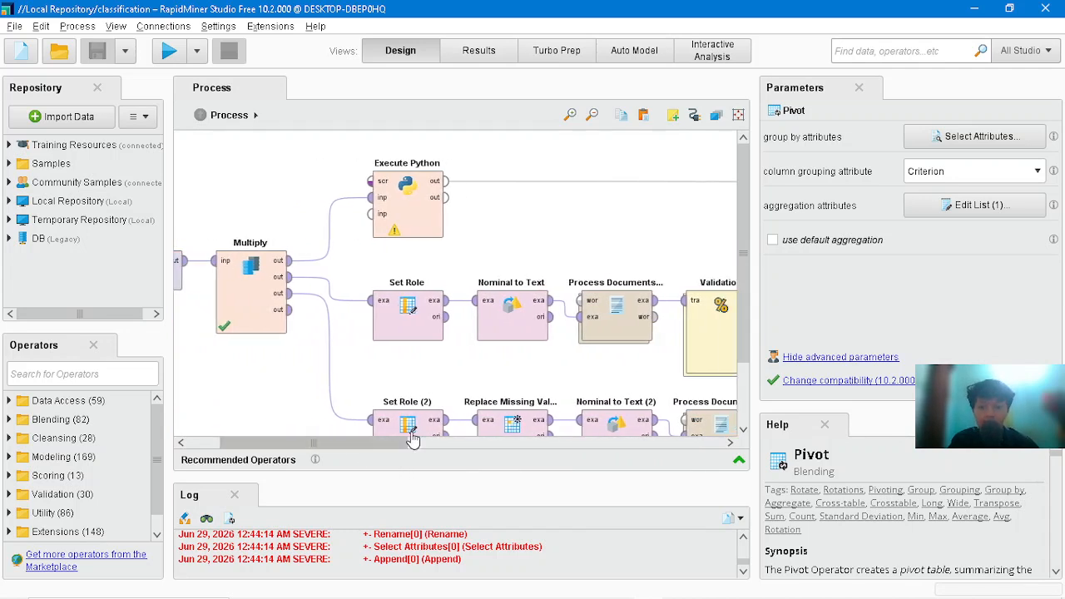
{"action": "left_click_drag", "start_coordinate": [747, 225], "coordinate": [760, 288]}
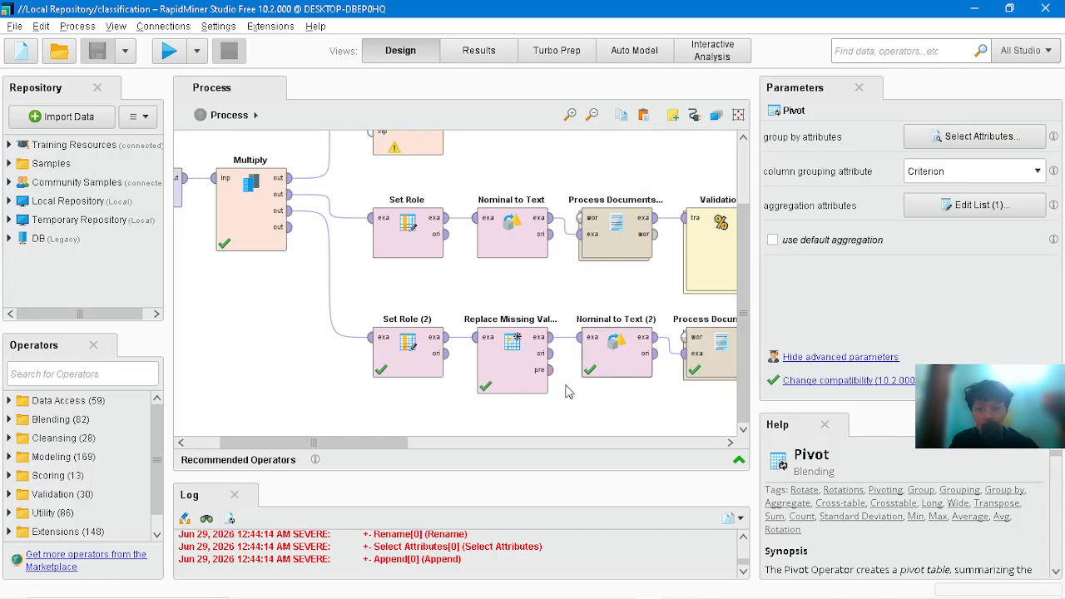
{"action": "left_click", "coordinate": [509, 376]}
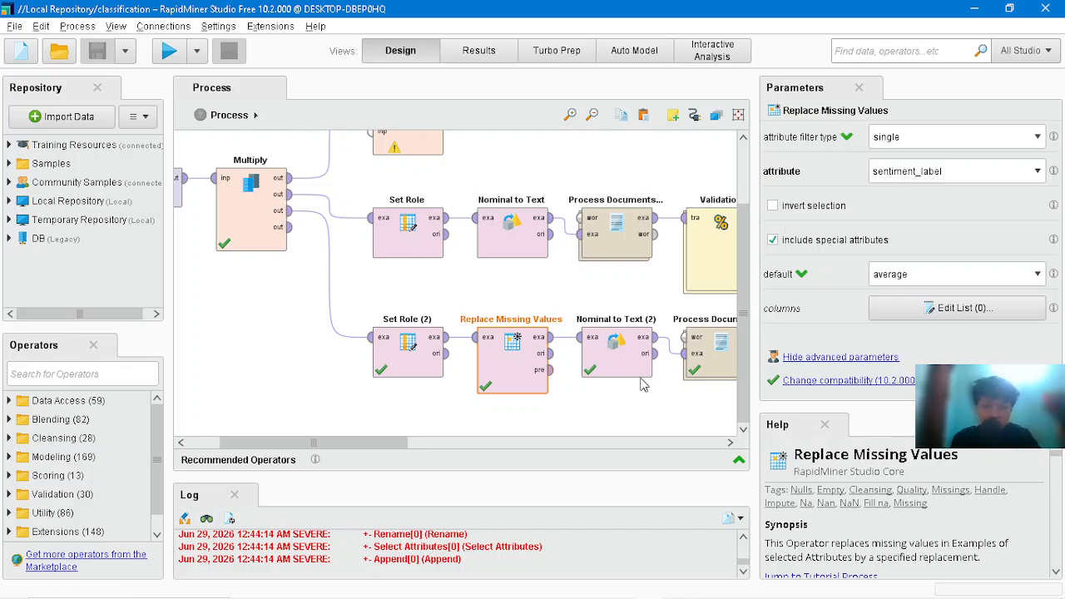
{"action": "mouse_move", "coordinate": [646, 370]}
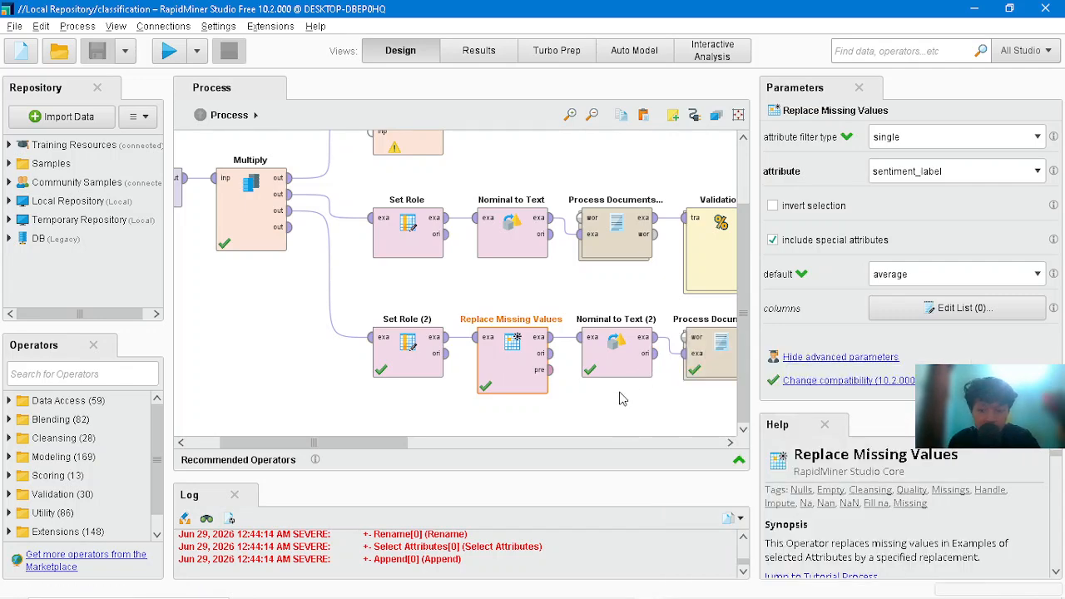
View the Append operator at the end of the process, check the result history, and return to the process design.
{"action": "left_click_drag", "start_coordinate": [371, 441], "coordinate": [687, 420]}
{"action": "left_click_drag", "start_coordinate": [743, 353], "coordinate": [745, 292]}
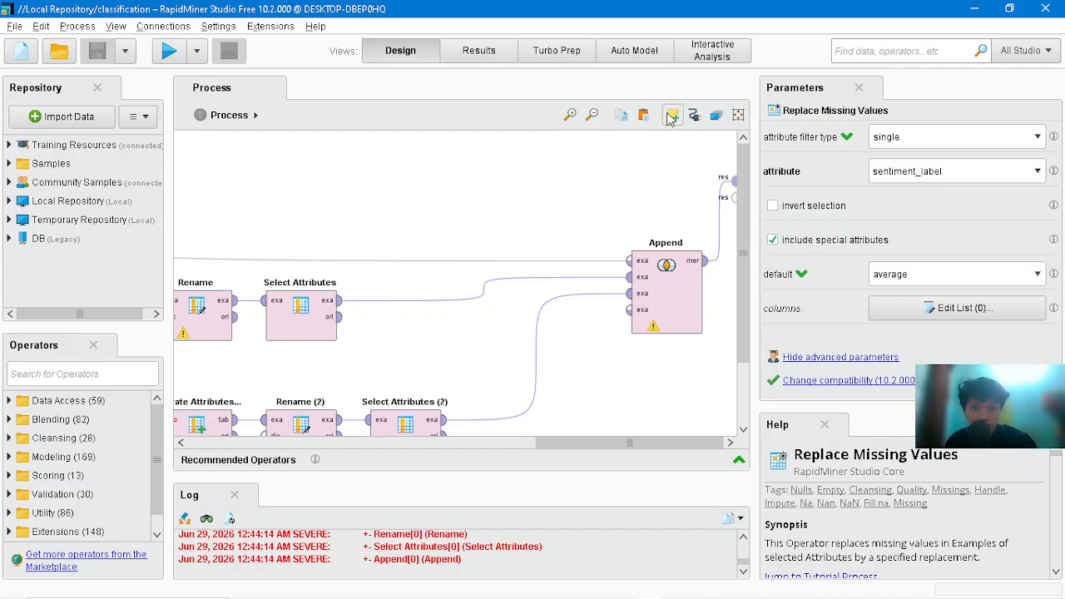
{"action": "left_click", "coordinate": [479, 50]}
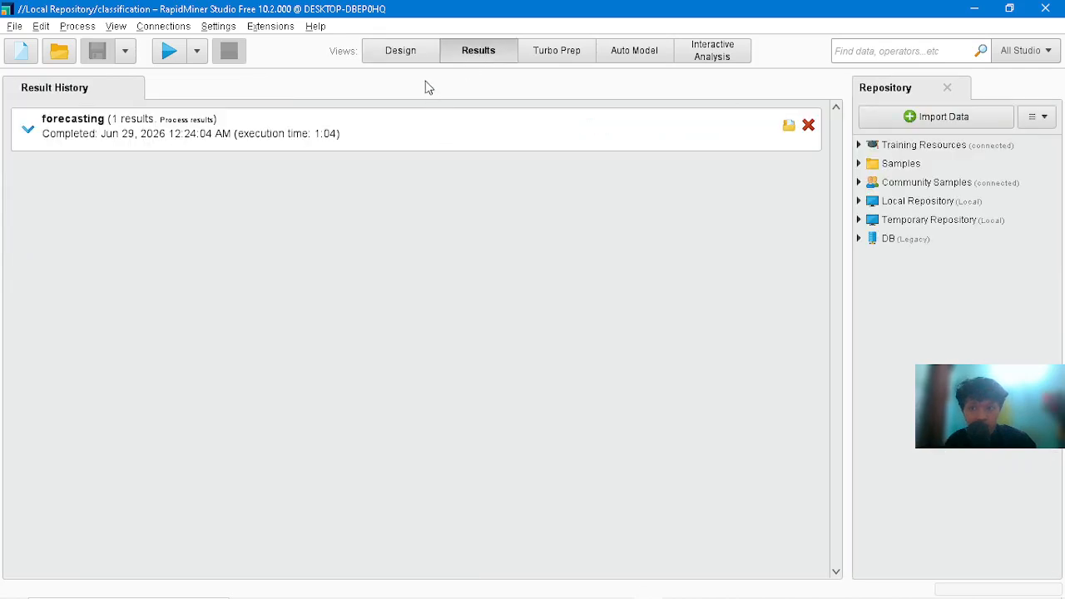
{"action": "left_click", "coordinate": [416, 53]}
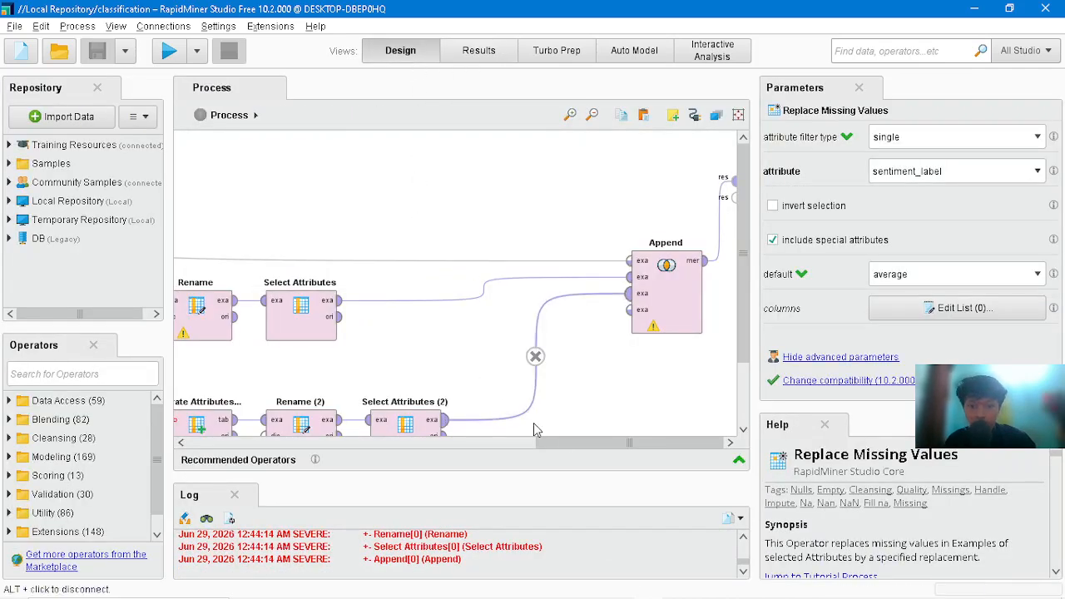
Review the Generate Attributes, Rename and Select Attributes operators ahead of Append, and read back through the process log to the Read CSV entry.
{"action": "scroll", "coordinate": [602, 442], "scroll_direction": "left", "scroll_amount": 3}
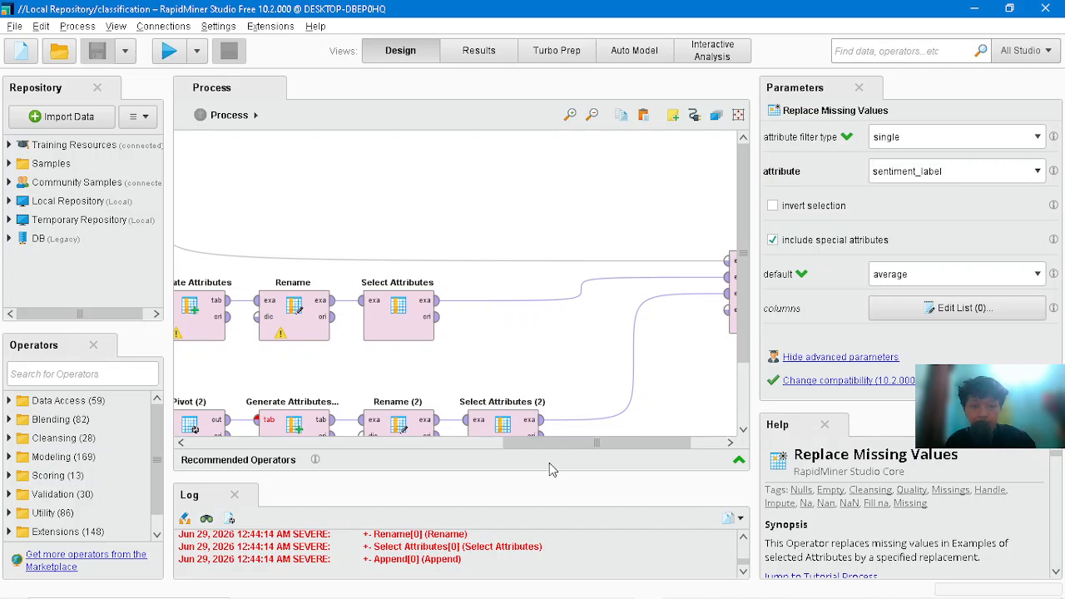
{"action": "scroll", "coordinate": [571, 443], "scroll_direction": "left", "scroll_amount": 1}
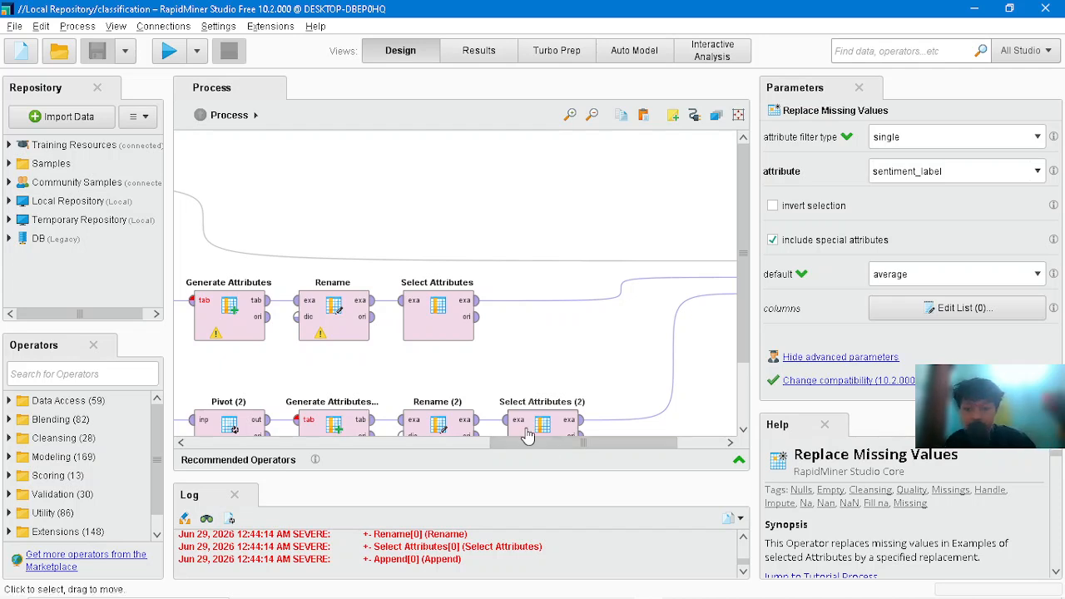
{"action": "scroll", "coordinate": [358, 574], "scroll_direction": "up", "scroll_amount": 8}
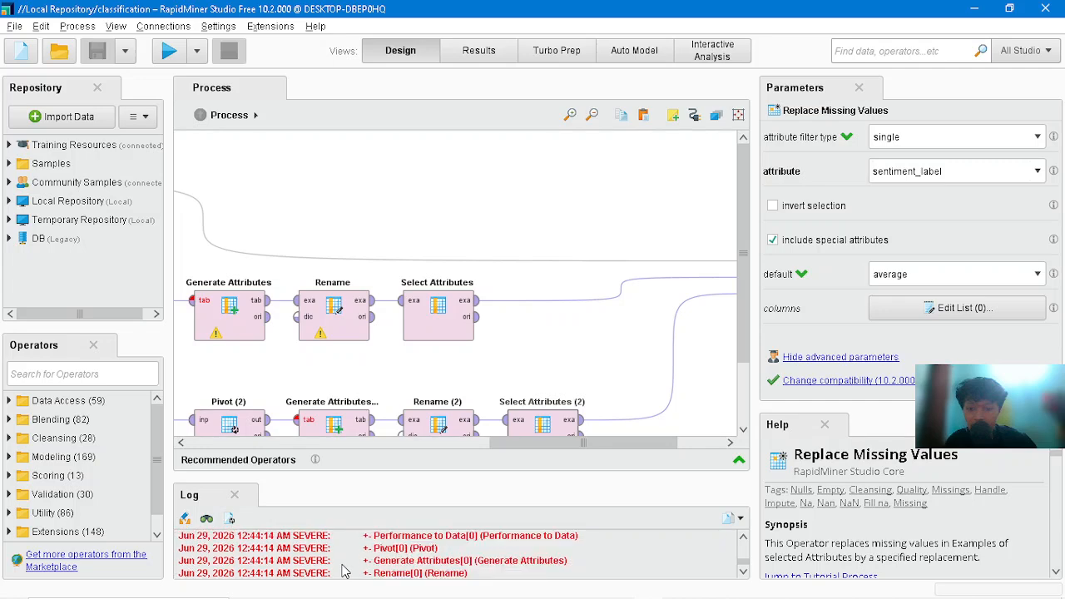
{"action": "scroll", "coordinate": [291, 574], "scroll_direction": "up", "scroll_amount": 10}
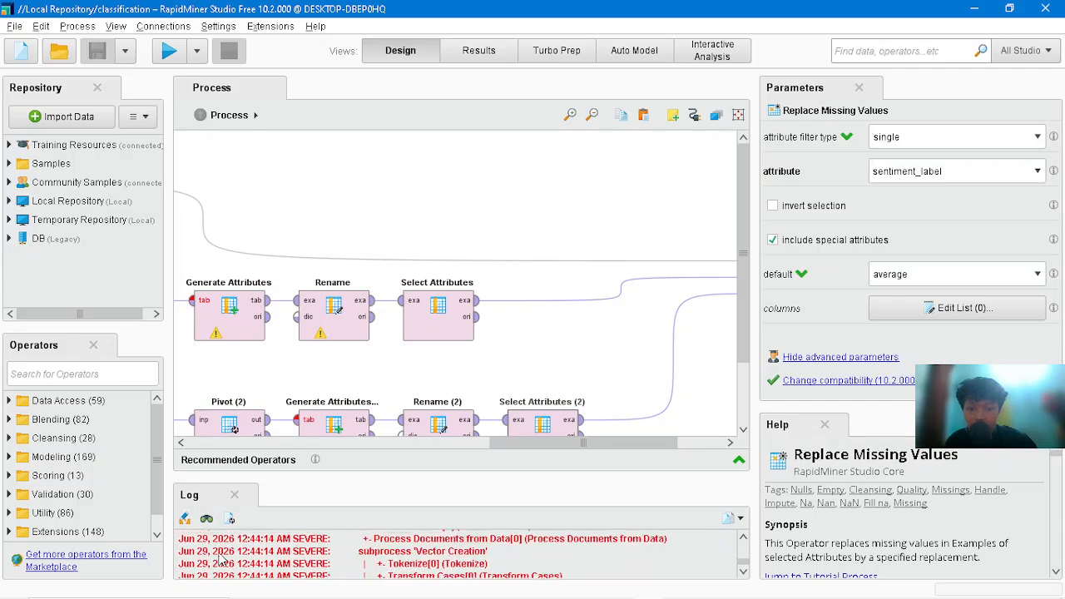
{"action": "scroll", "coordinate": [220, 562], "scroll_direction": "up", "scroll_amount": 10}
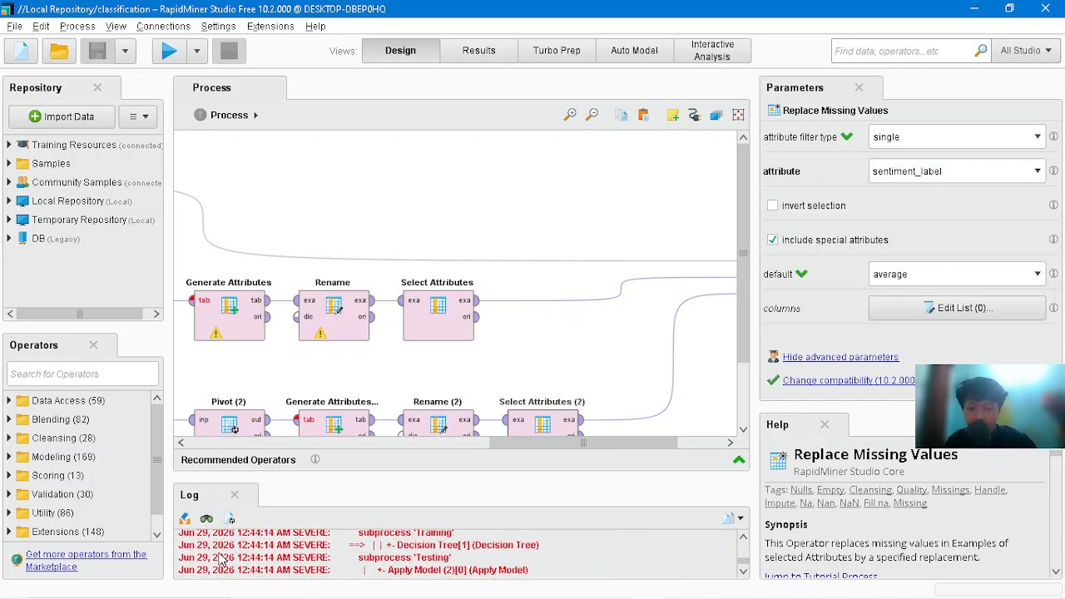
{"action": "scroll", "coordinate": [220, 561], "scroll_direction": "up", "scroll_amount": 8}
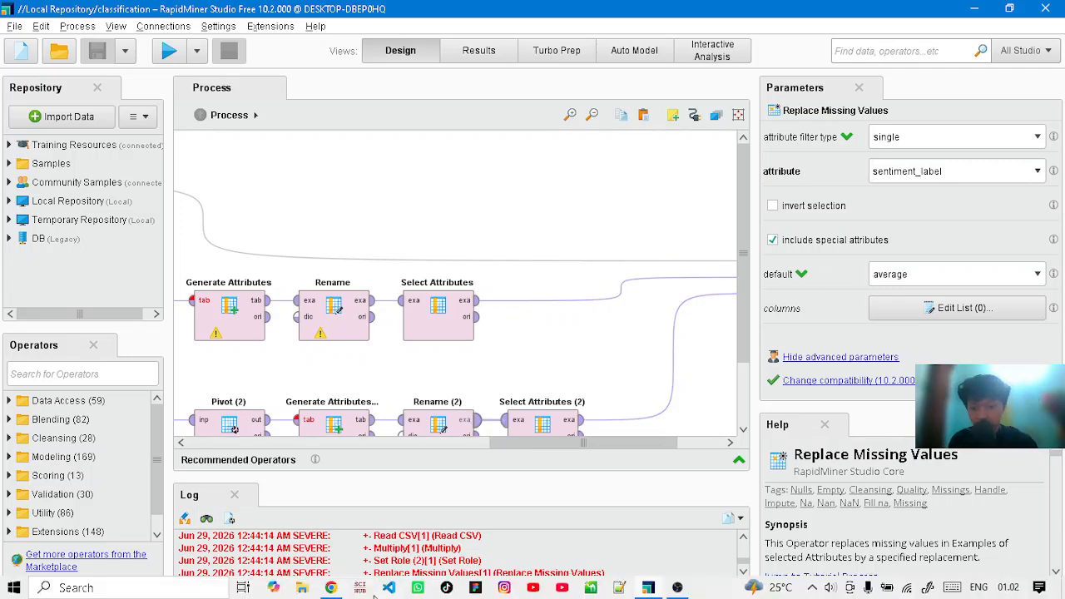
Switch to the classification.pdf notes in Google Drive and read the Evaluation section on page 3 about metrics and averaging methods.
{"action": "left_click", "coordinate": [341, 589]}
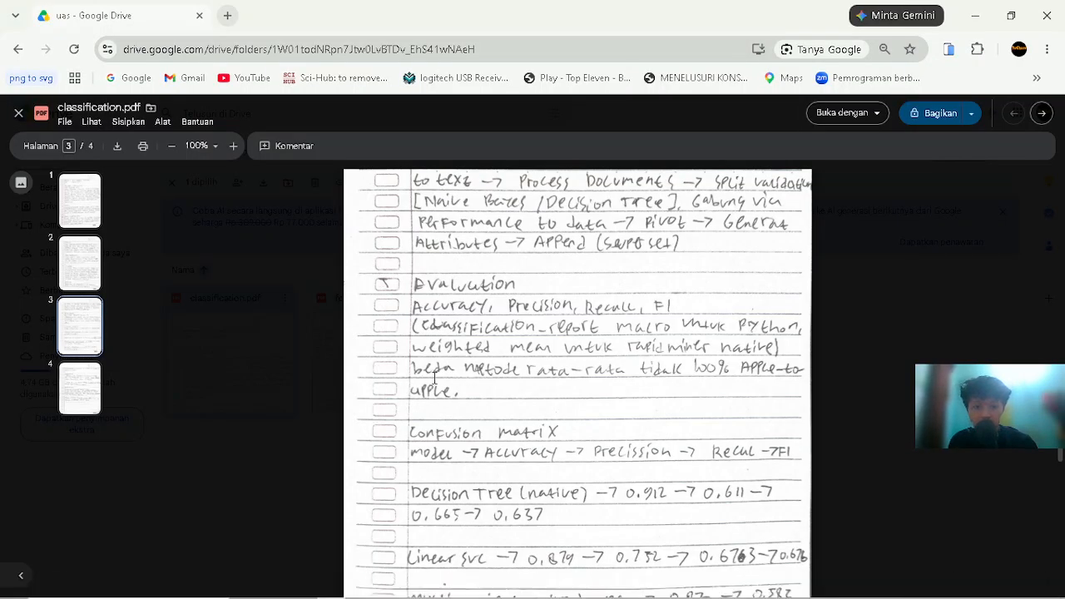
{"action": "scroll", "coordinate": [432, 379], "scroll_direction": "down", "scroll_amount": 1}
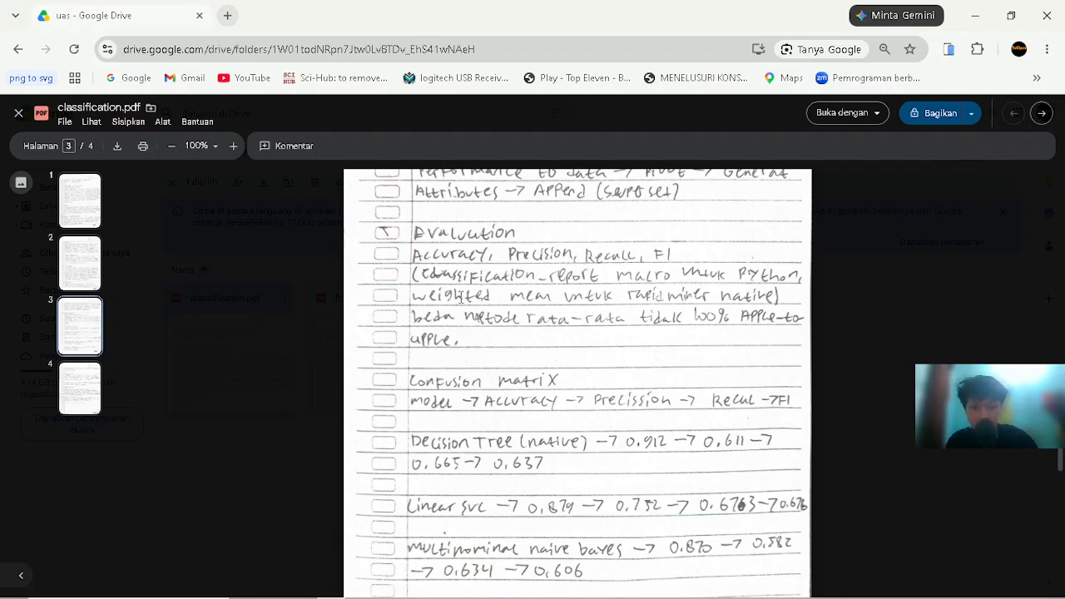
{"action": "scroll", "coordinate": [458, 321], "scroll_direction": "down", "scroll_amount": 1}
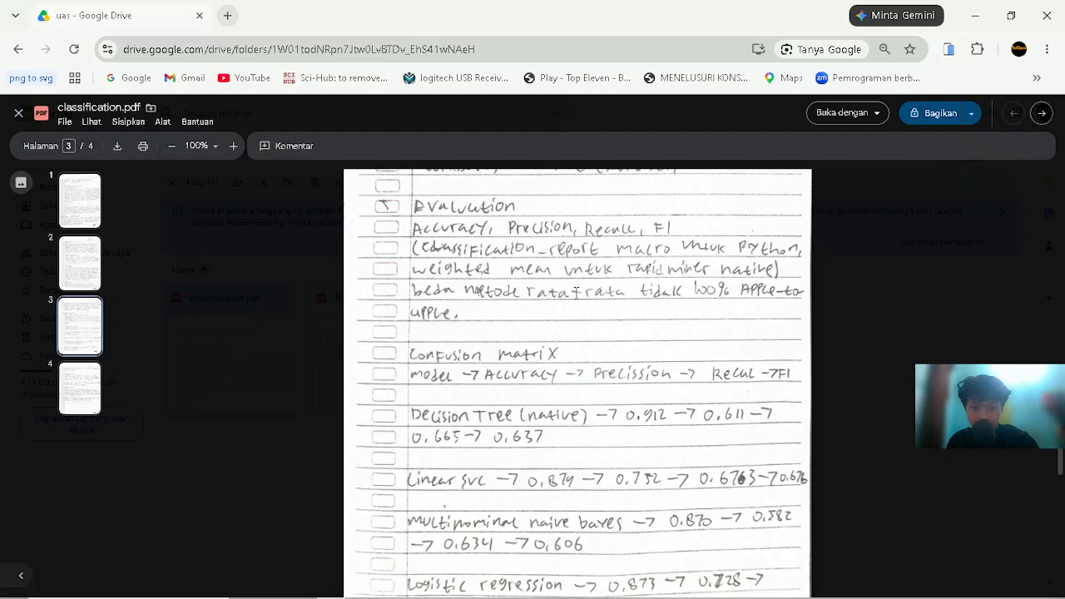
{"action": "scroll", "coordinate": [575, 292], "scroll_direction": "down", "scroll_amount": 1}
{"action": "scroll", "coordinate": [575, 293], "scroll_direction": "up", "scroll_amount": 1}
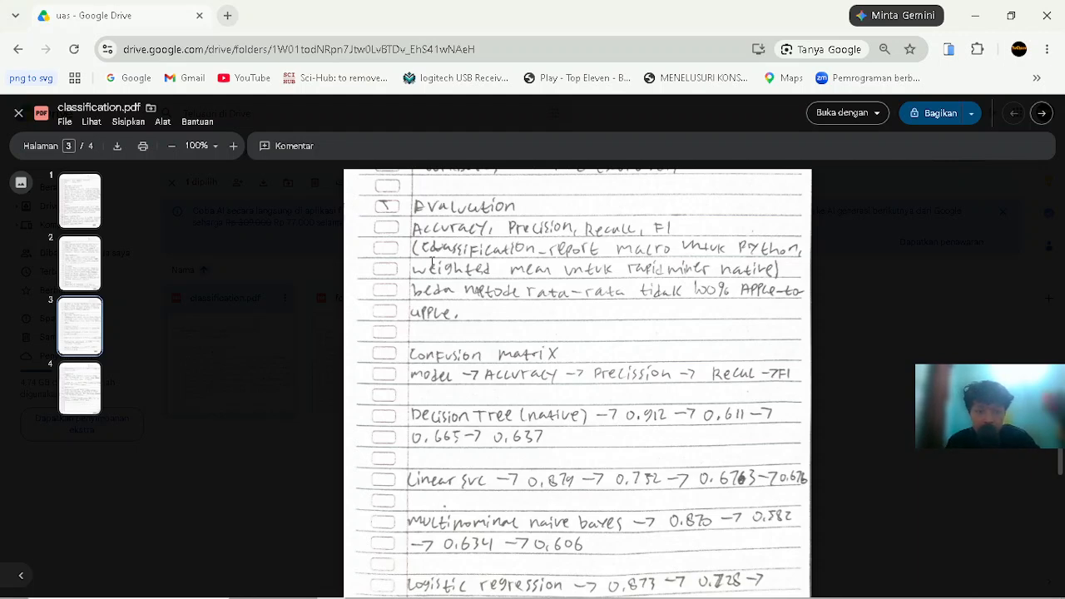
{"action": "scroll", "coordinate": [506, 372], "scroll_direction": "down", "scroll_amount": 2}
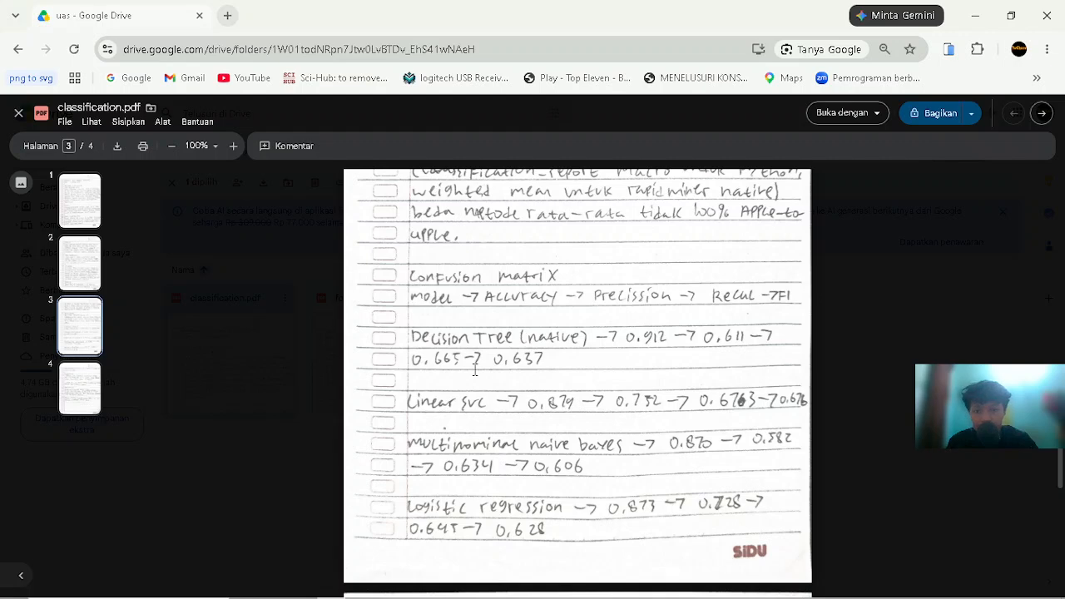
Read the Confusion Matrix section on page 3 comparing accuracy, precision, recall and F1 for each model.
{"action": "scroll", "coordinate": [418, 377], "scroll_direction": "down", "scroll_amount": 1}
{"action": "scroll", "coordinate": [419, 377], "scroll_direction": "down", "scroll_amount": 1}
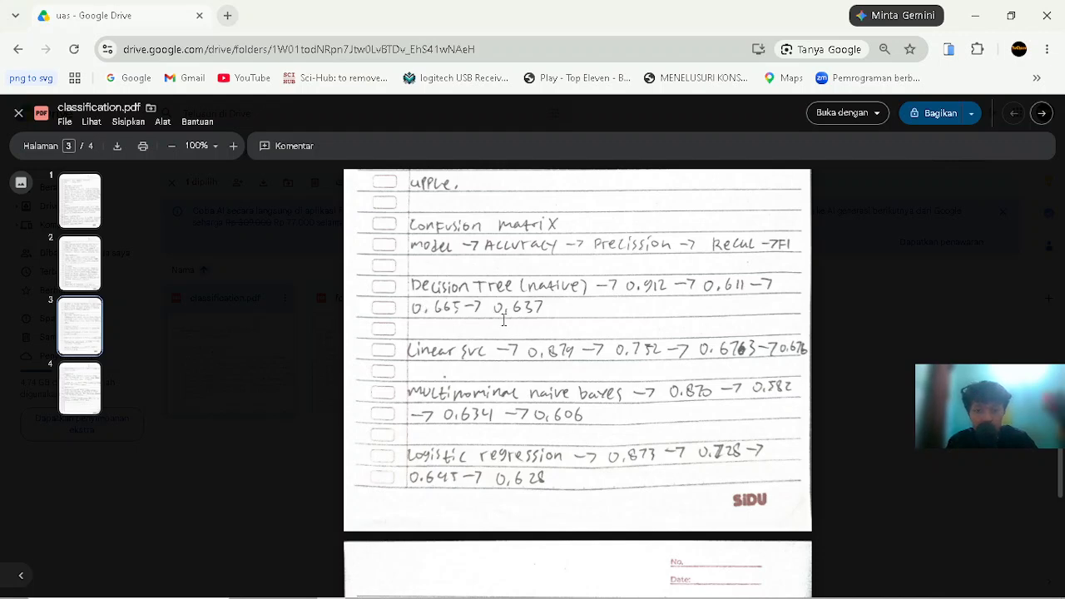
{"action": "scroll", "coordinate": [511, 323], "scroll_direction": "down", "scroll_amount": 2}
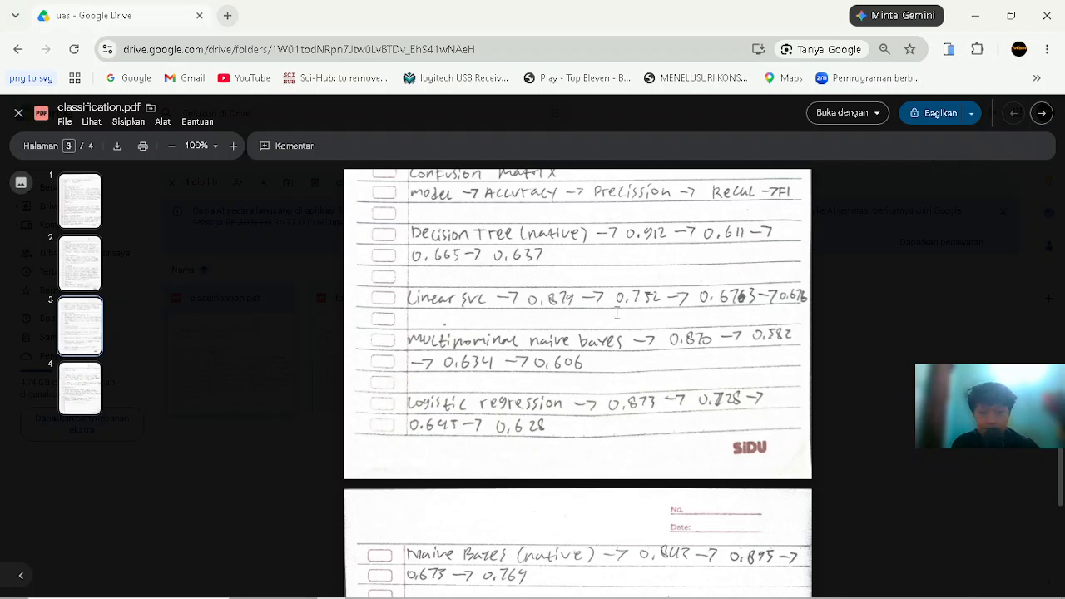
{"action": "scroll", "coordinate": [614, 313], "scroll_direction": "down", "scroll_amount": 1}
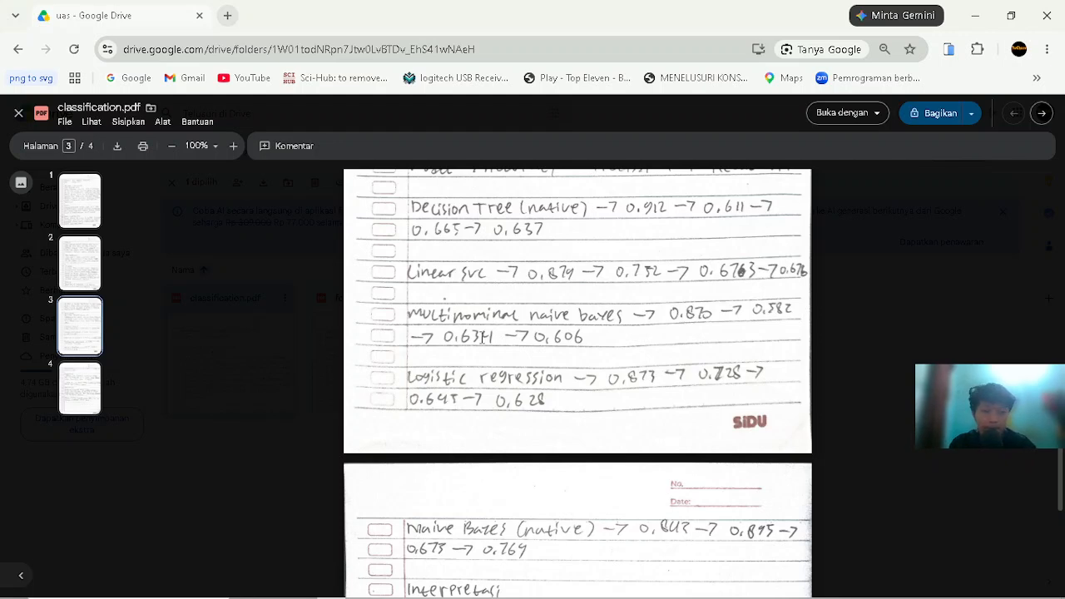
{"action": "scroll", "coordinate": [497, 316], "scroll_direction": "up", "scroll_amount": 1}
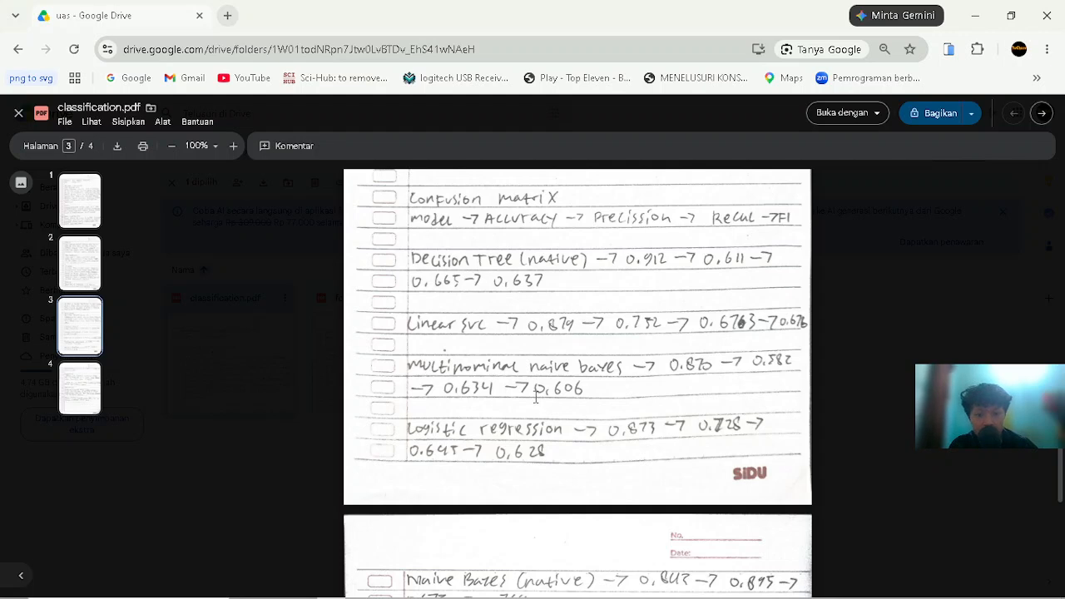
{"action": "scroll", "coordinate": [538, 403], "scroll_direction": "down", "scroll_amount": 3}
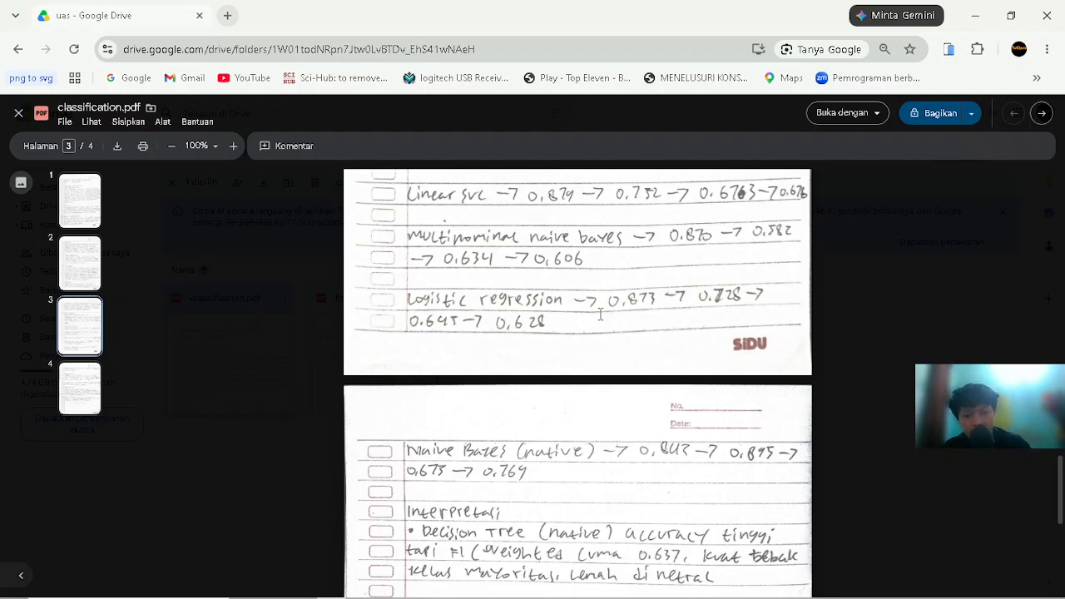
Examine the native Naive Bayes results, the model interpretation and the Deployment section on page 4 of the notes.
{"action": "scroll", "coordinate": [567, 436], "scroll_direction": "down", "scroll_amount": 2}
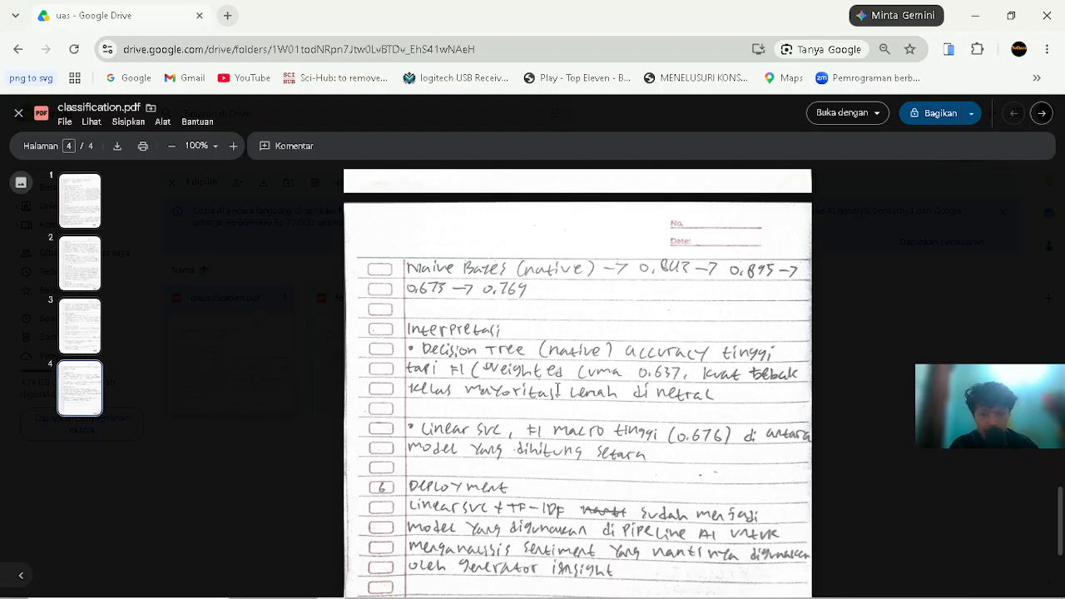
{"action": "scroll", "coordinate": [560, 400], "scroll_direction": "up", "scroll_amount": 1}
{"action": "scroll", "coordinate": [559, 407], "scroll_direction": "up", "scroll_amount": 5}
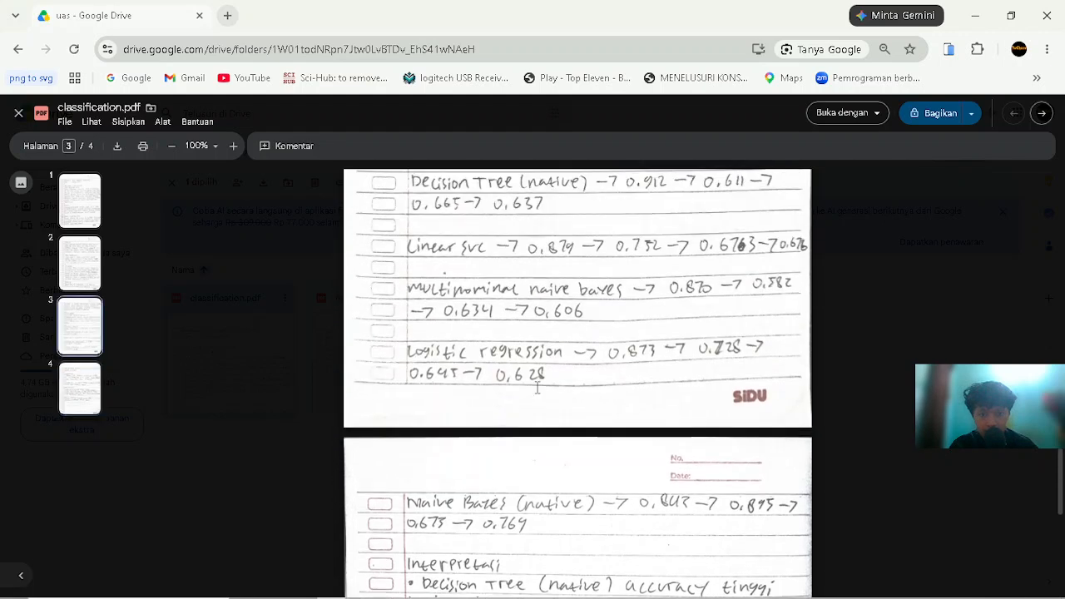
{"action": "scroll", "coordinate": [537, 481], "scroll_direction": "down", "scroll_amount": 2}
{"action": "scroll", "coordinate": [538, 481], "scroll_direction": "down", "scroll_amount": 5}
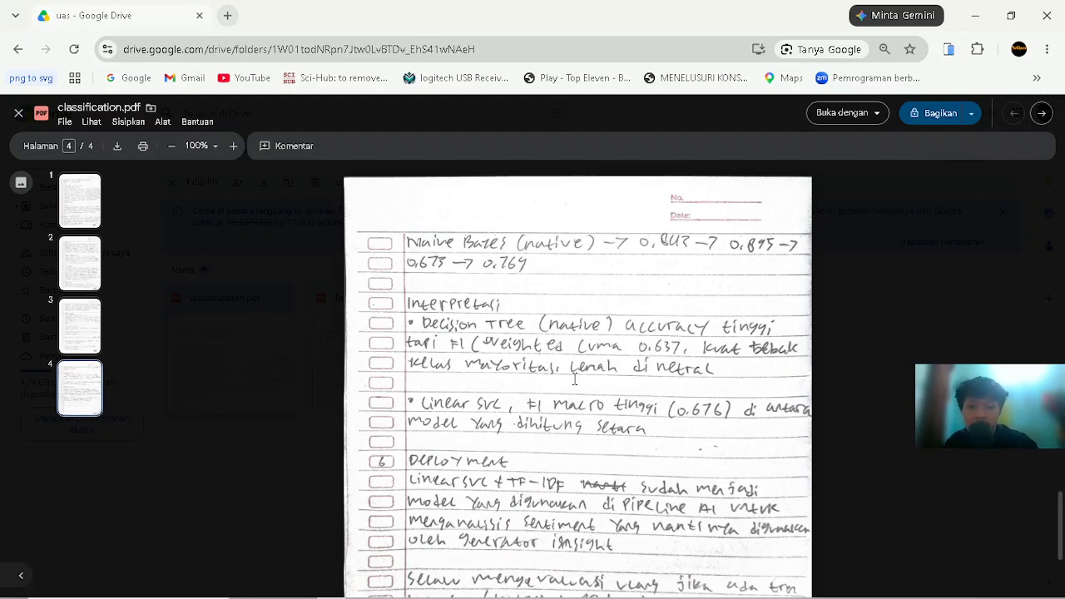
{"action": "scroll", "coordinate": [573, 378], "scroll_direction": "down", "scroll_amount": 1}
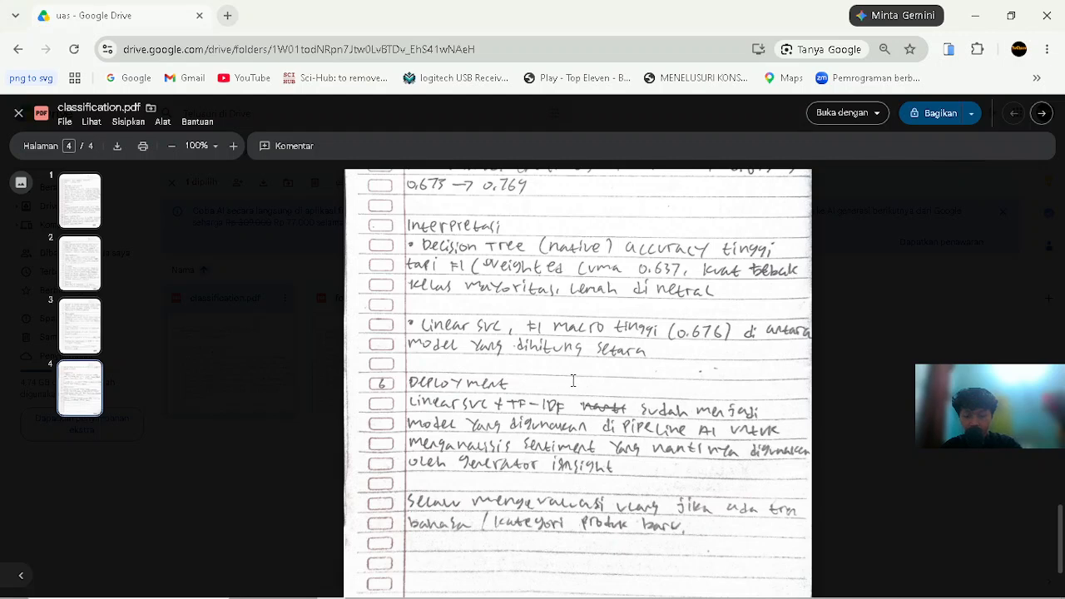
{"action": "scroll", "coordinate": [572, 380], "scroll_direction": "down", "scroll_amount": 1}
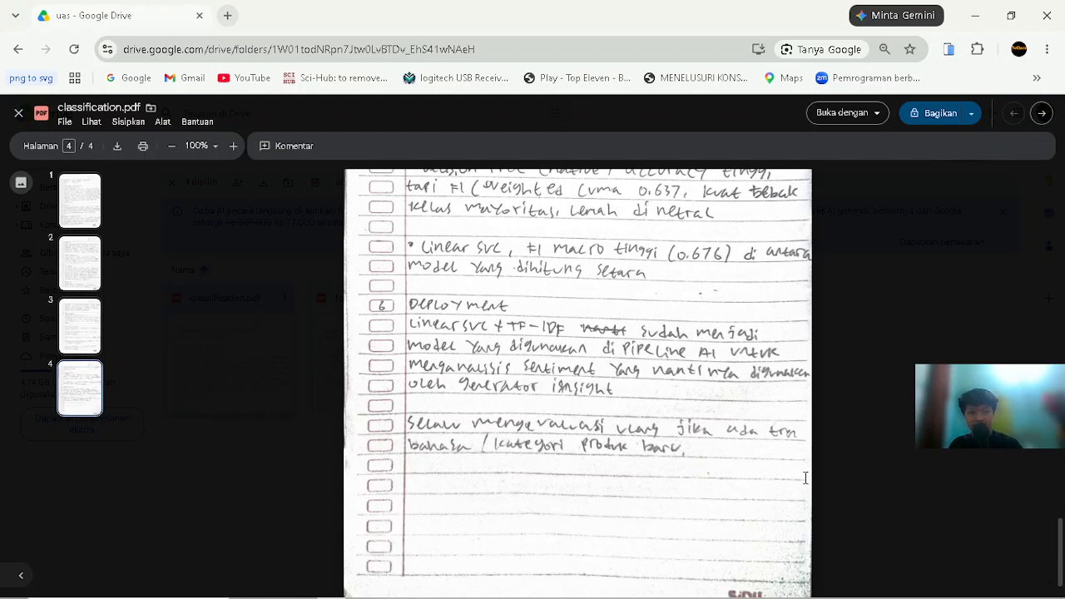
{"action": "mouse_move", "coordinate": [815, 590]}
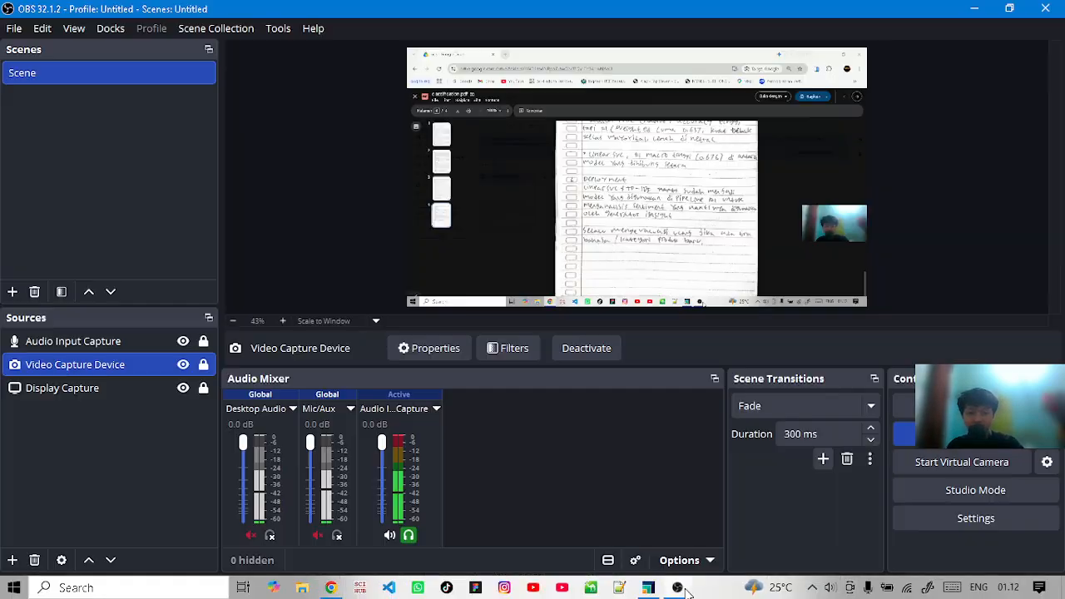